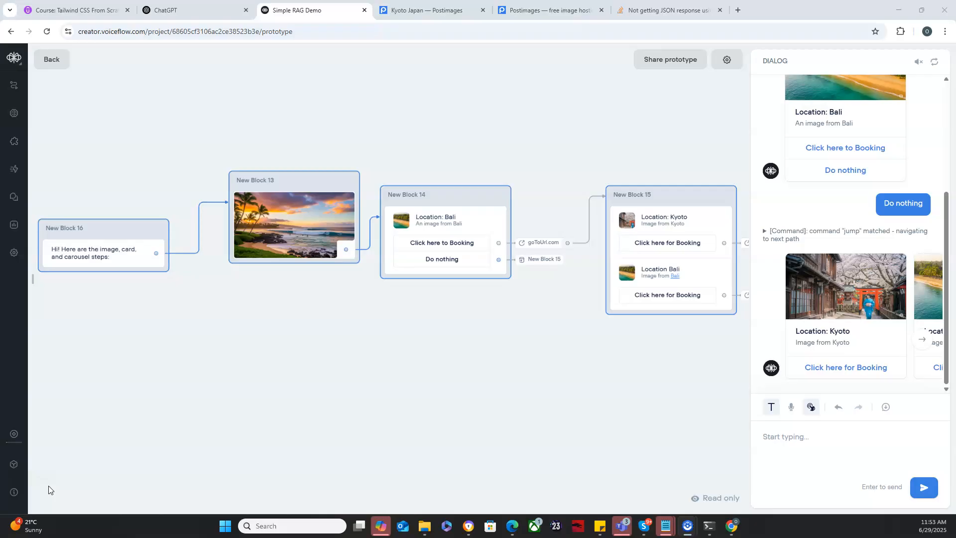
# - Sign in to the Postimages account with its e-mail and password, and save the login in the browser
pyautogui.click(586, 15)
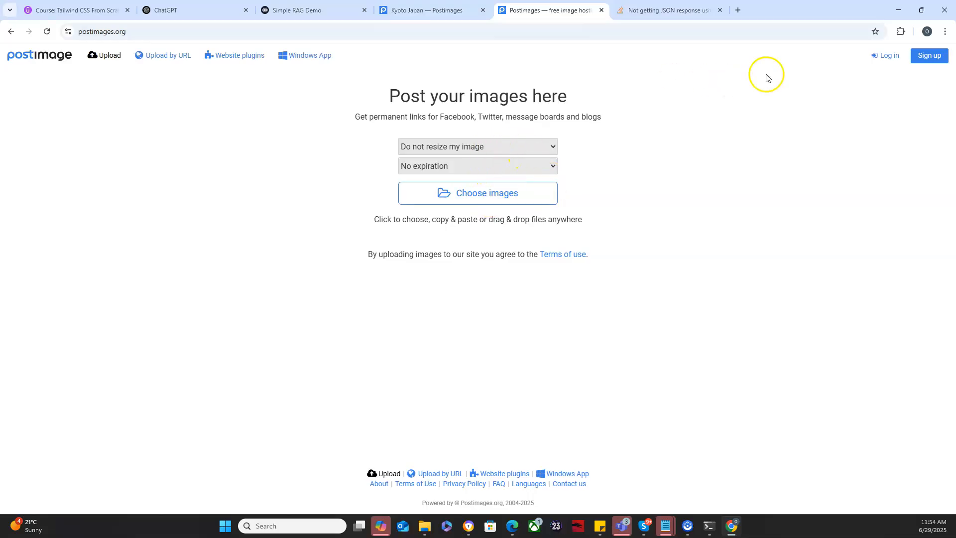
pyautogui.click(925, 61)
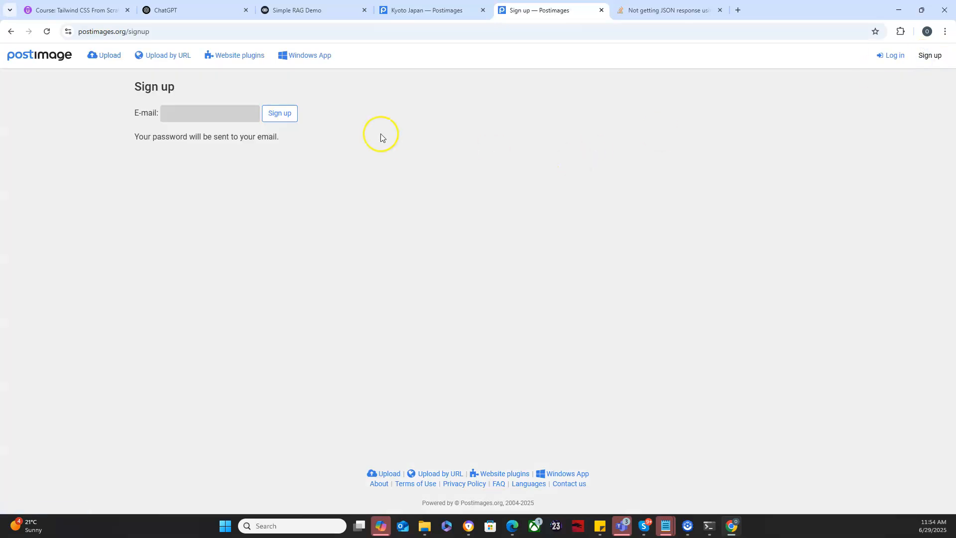
pyautogui.click(222, 112)
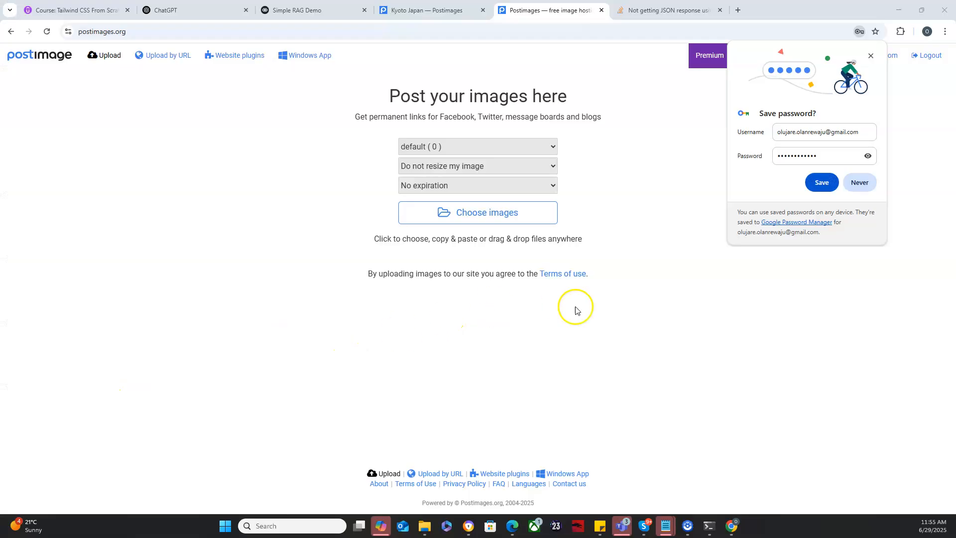
pyautogui.click(822, 184)
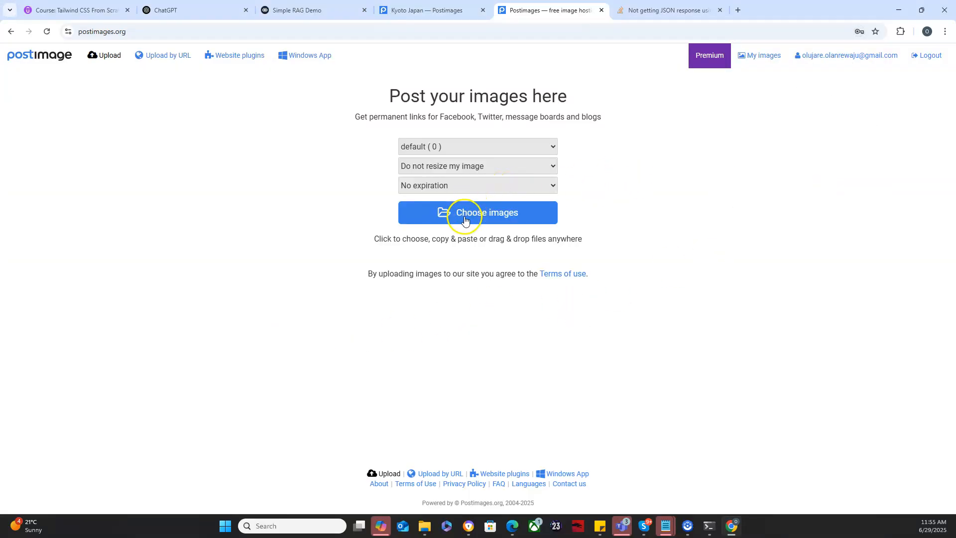
# - Upload all nine PNG images from the voiceflow_images folder, Kyoto_Japan.png through rome_ital.png, to Postimages
pyautogui.click(449, 220)
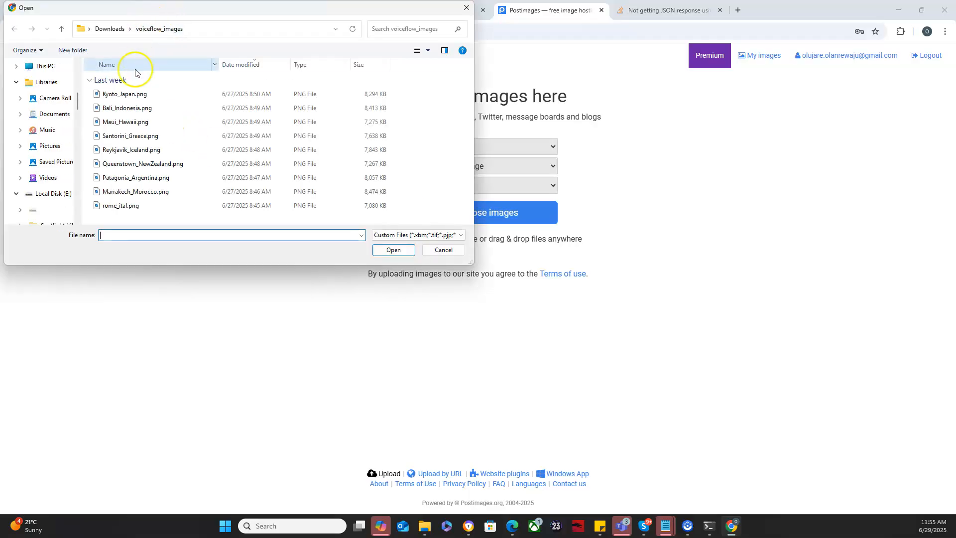
pyautogui.click(133, 94)
pyautogui.hotkey('shift', 'Down')
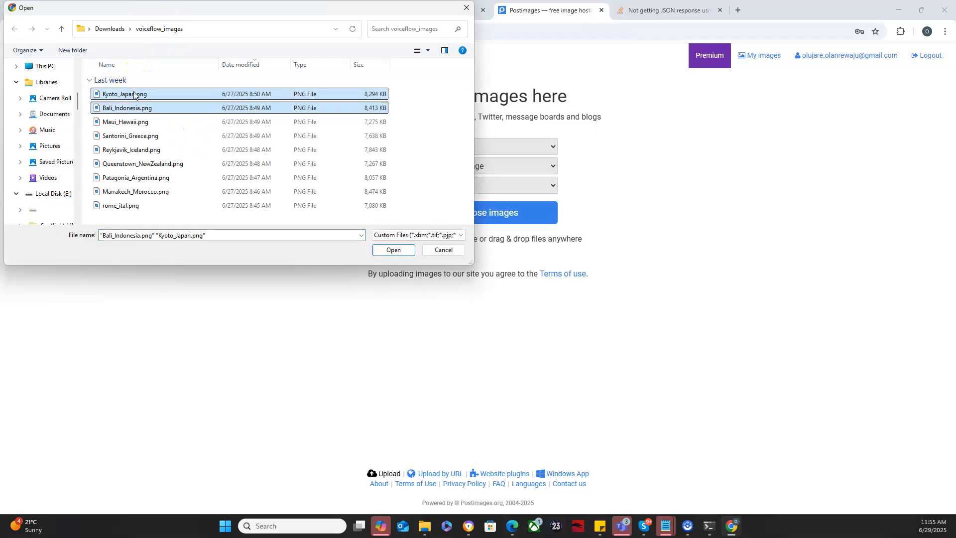
pyautogui.hotkey('shift', 'Down')
pyautogui.hotkey('shift', 'Down')
pyautogui.hotkey('shift', 'Down')
pyautogui.hotkey('shift', 'Down')
pyautogui.hotkey('shift', 'Down')
pyautogui.hotkey('shift', 'Down')
pyautogui.hotkey('shift', 'Down')
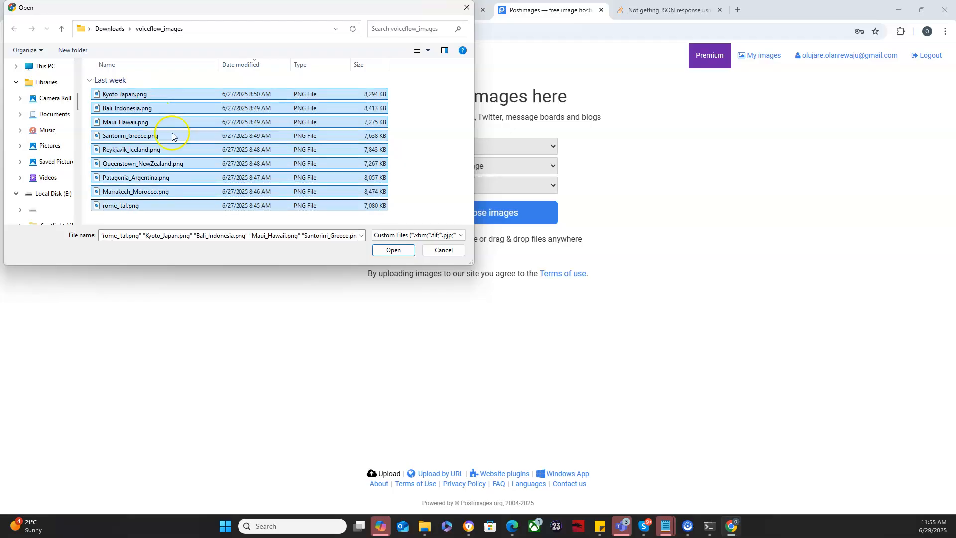
pyautogui.click(394, 249)
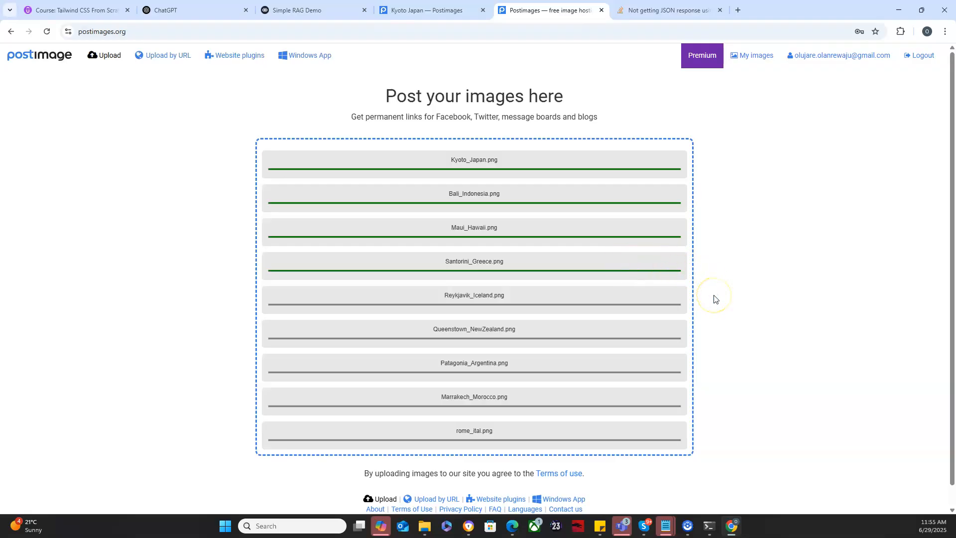
pyautogui.scroll(-1, 715, 299)
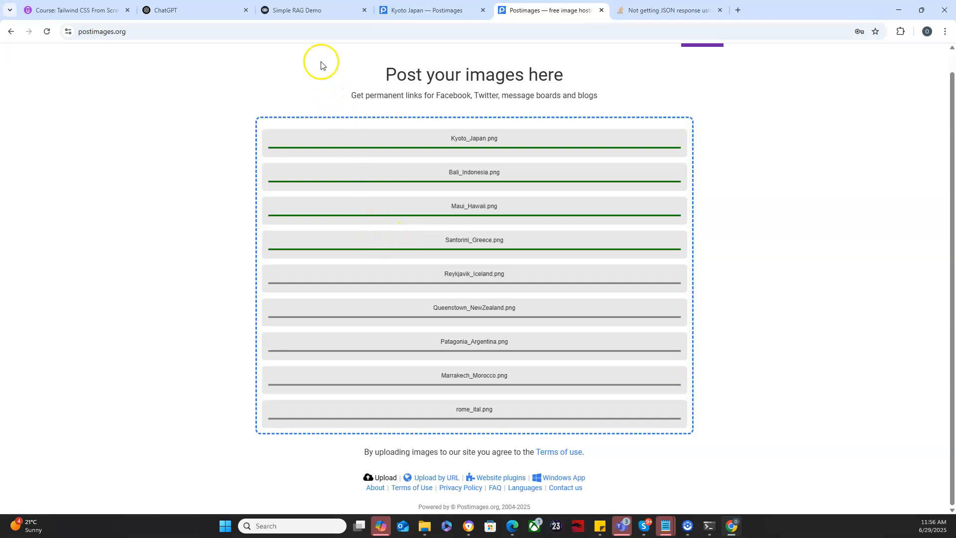
pyautogui.moveTo(310, 13)
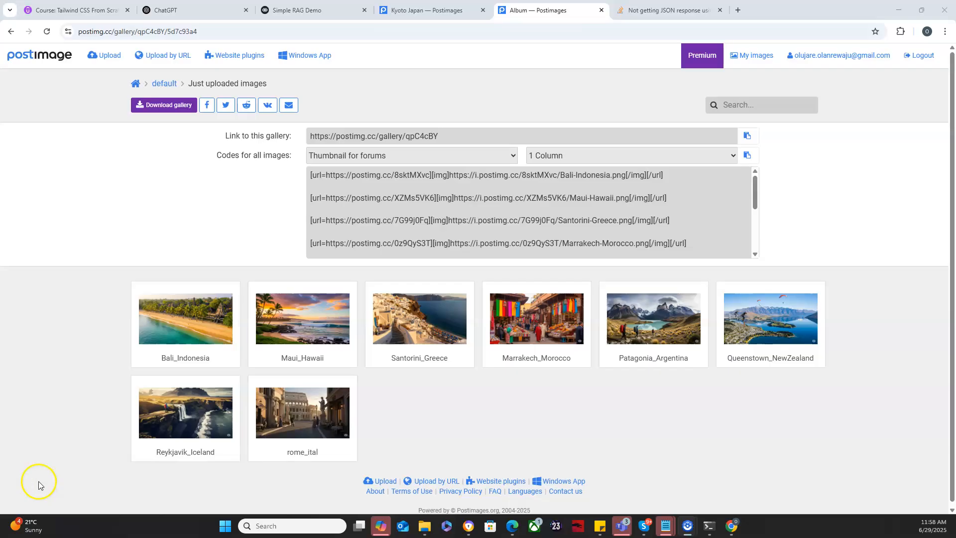
# - Set the codes for all images in the uploaded gallery to Direct link
pyautogui.moveTo(139, 327)
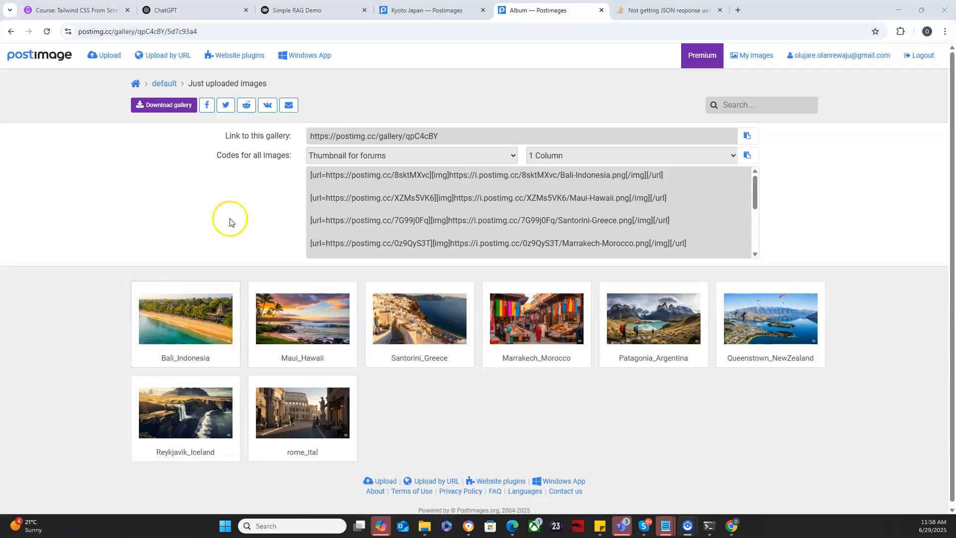
pyautogui.scroll(-5, 471, 213)
pyautogui.scroll(5, 471, 213)
pyautogui.click(513, 156)
pyautogui.click(513, 156)
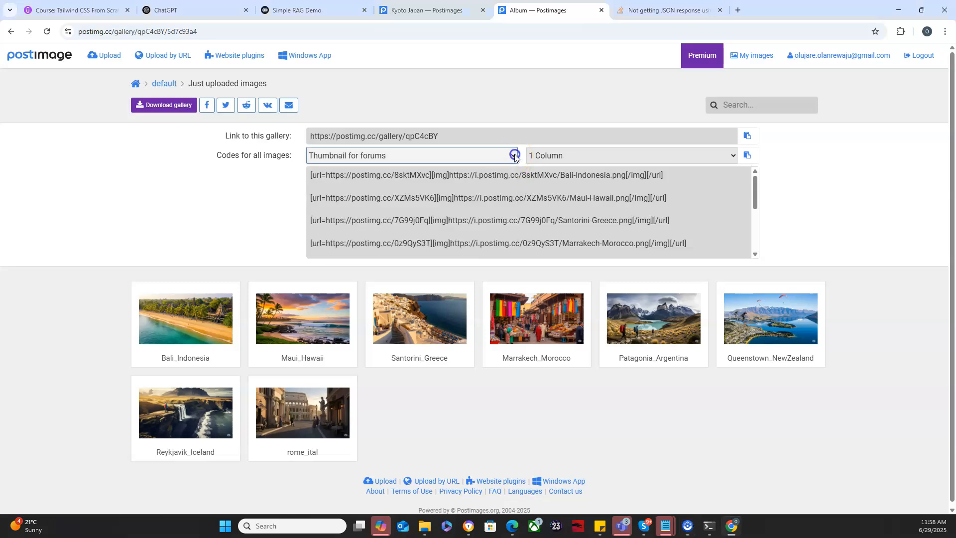
pyautogui.click(513, 156)
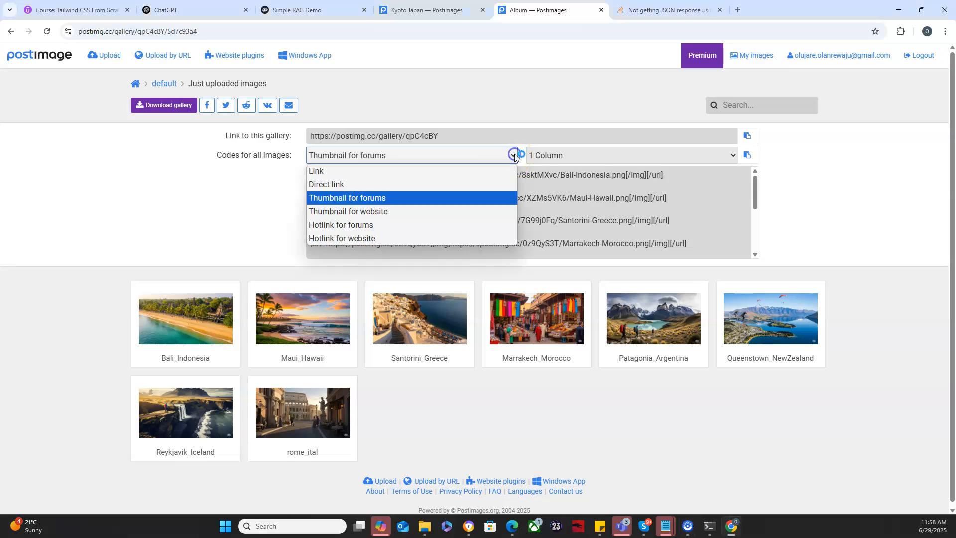
pyautogui.click(351, 186)
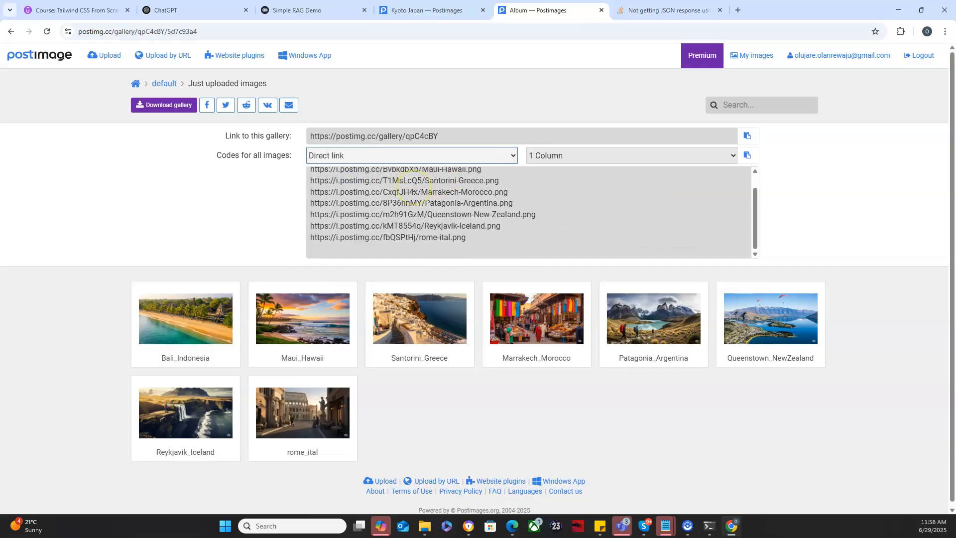
# - Copy the direct link of Bali-Indonesia.png from the list of image codes
pyautogui.scroll(-1, 415, 188)
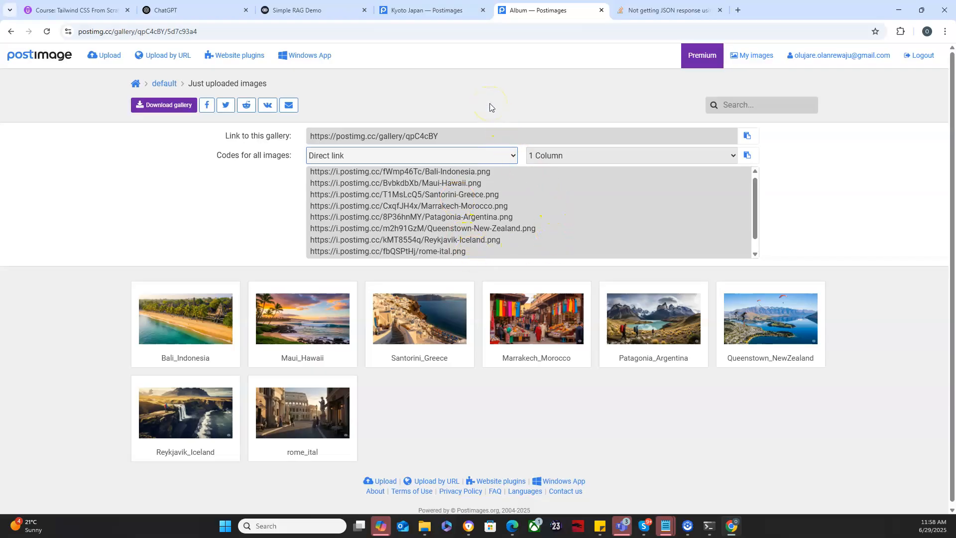
pyautogui.scroll(1, 415, 199)
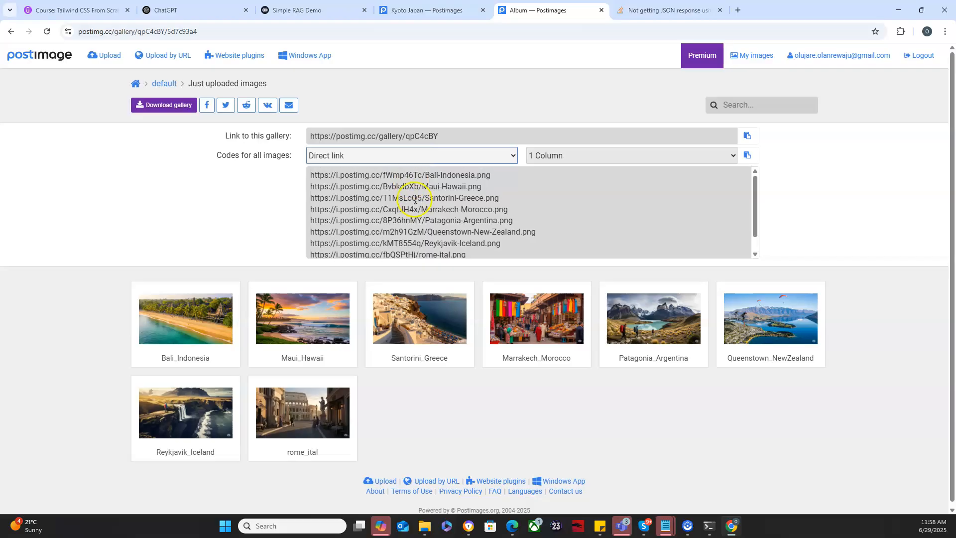
pyautogui.moveTo(306, 176); pyautogui.dragTo(498, 175)
pyautogui.hotkey('ctrl', 'c')
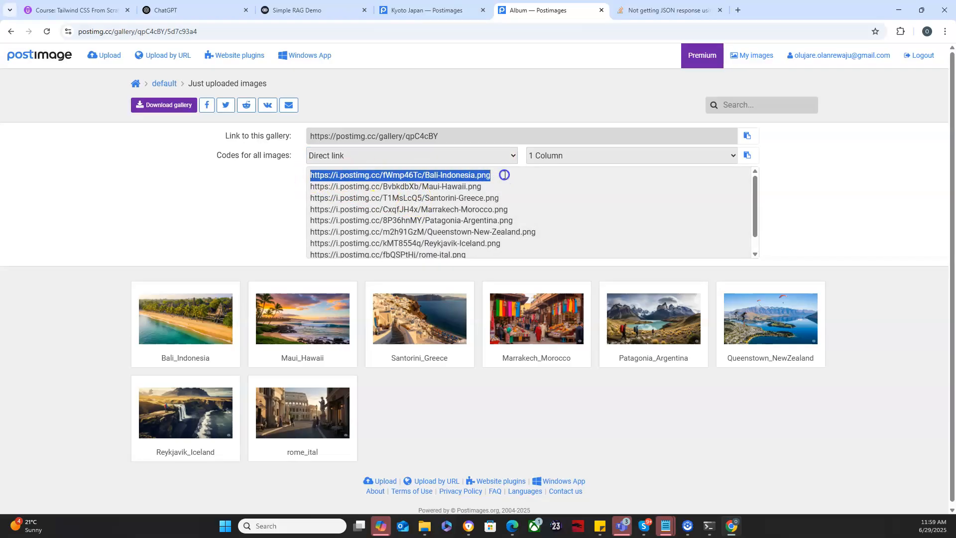
pyautogui.click(504, 175)
# - Switch to the Voiceflow project and remove the uploaded image from the Location: Bali card in New Block 14
pyautogui.click(292, 10)
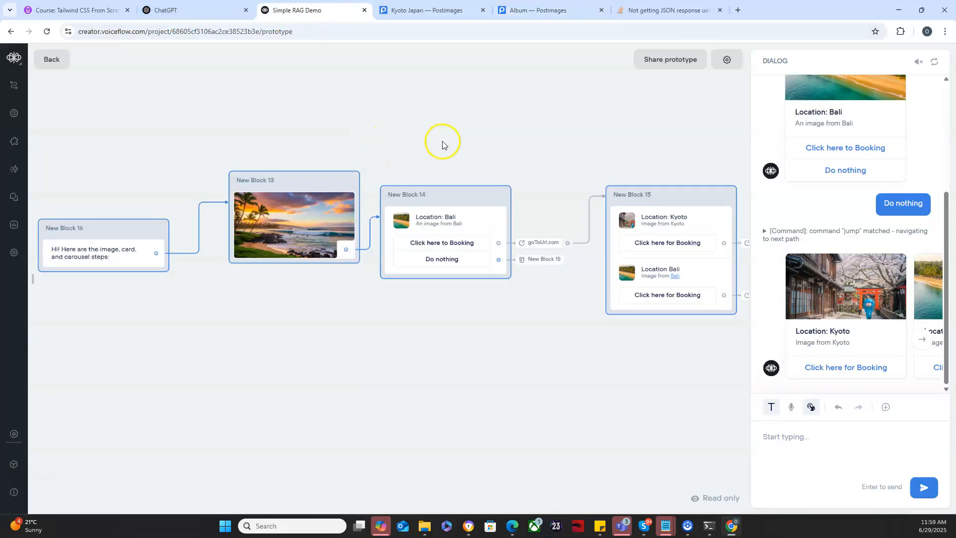
pyautogui.doubleClick(454, 222)
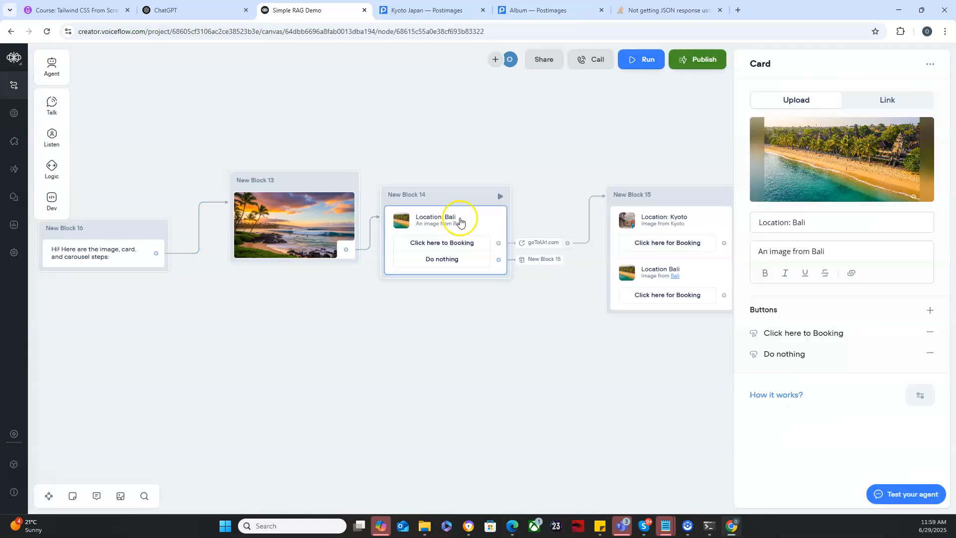
pyautogui.moveTo(826, 158)
pyautogui.click(871, 162)
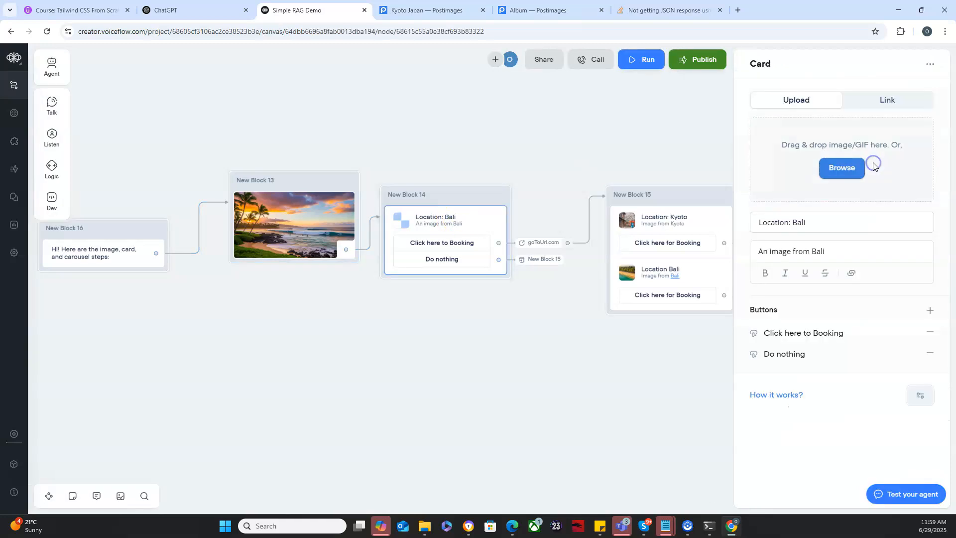
pyautogui.click(885, 99)
pyautogui.click(842, 125)
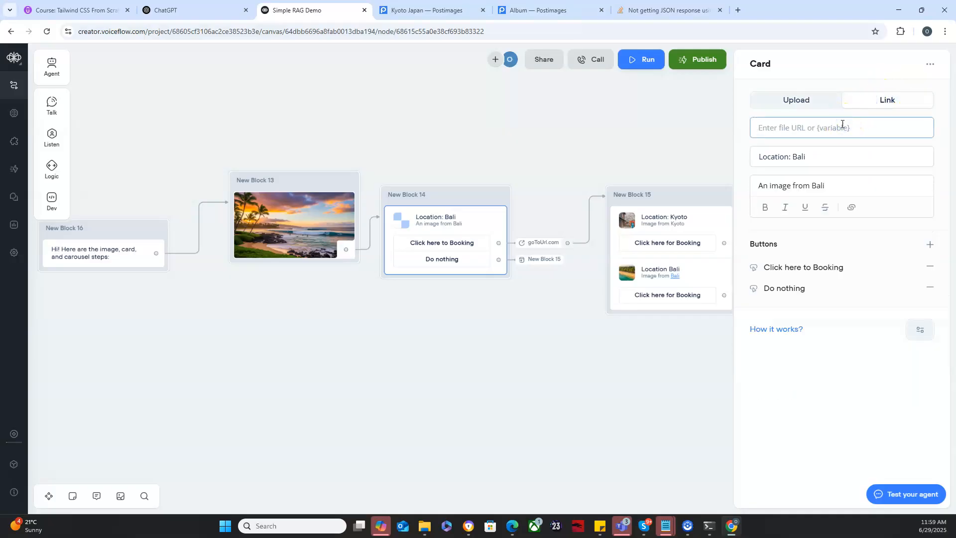
pyautogui.hotkey('ctrl', 'v')
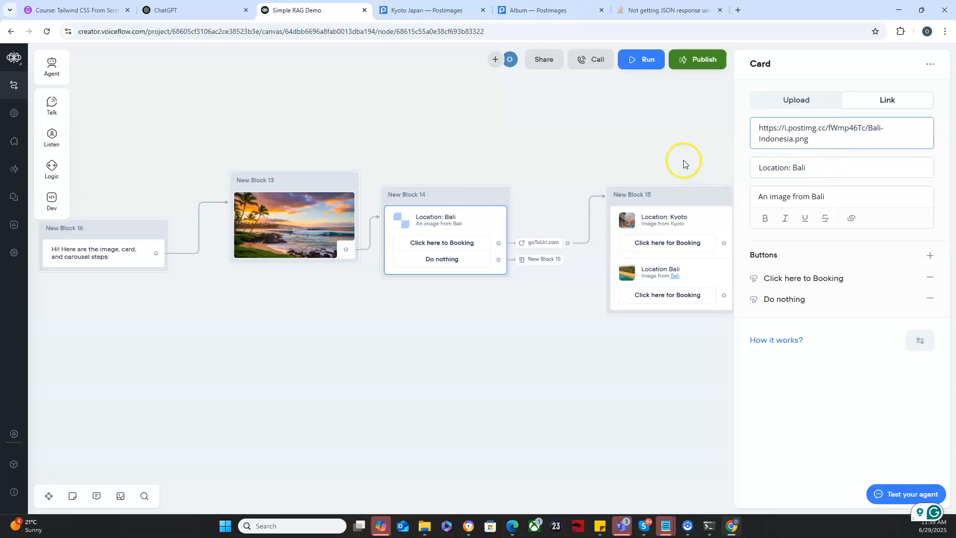
pyautogui.click(796, 391)
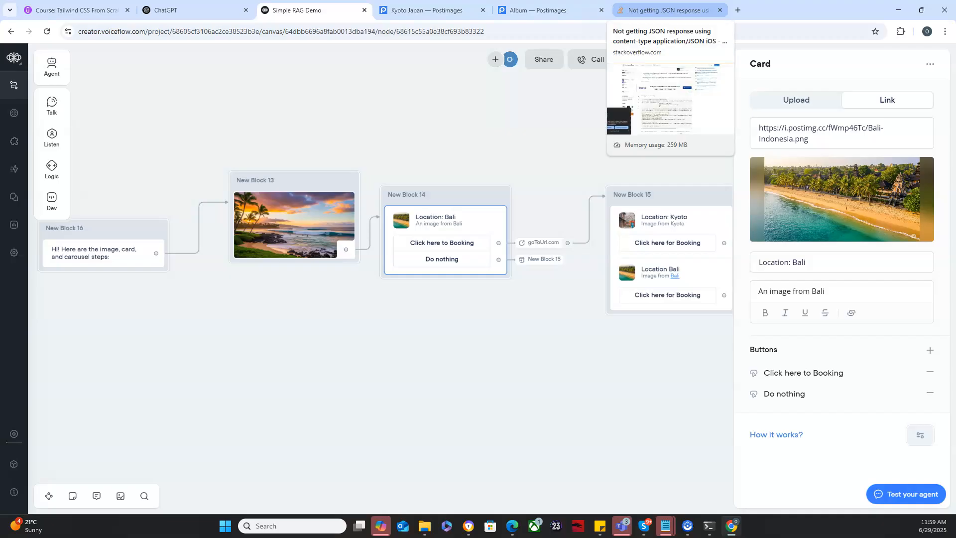
# - Search the web for supabase from the Stack Overflow page's tab and open the Supabase website
pyautogui.click(665, 10)
pyautogui.click(663, 32)
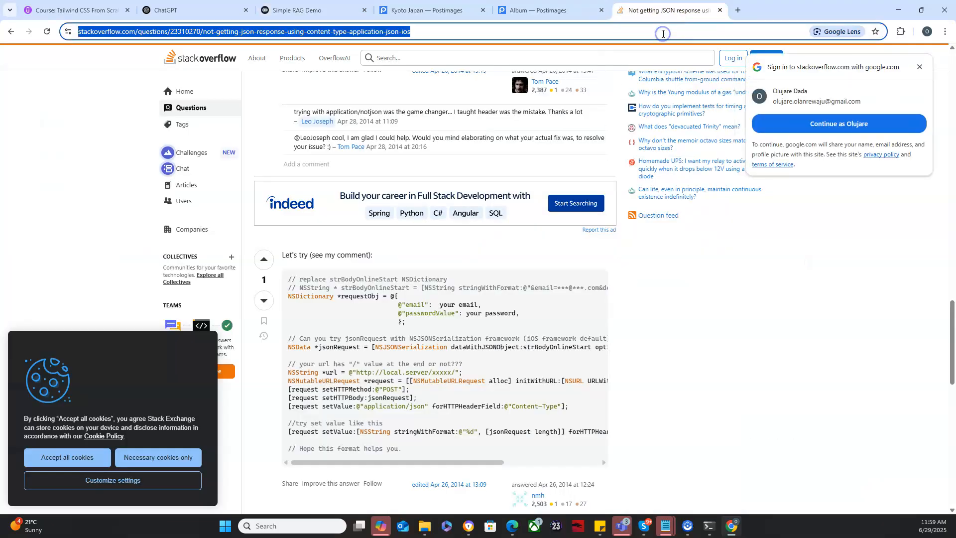
pyautogui.write('su')
pyautogui.press('Return')
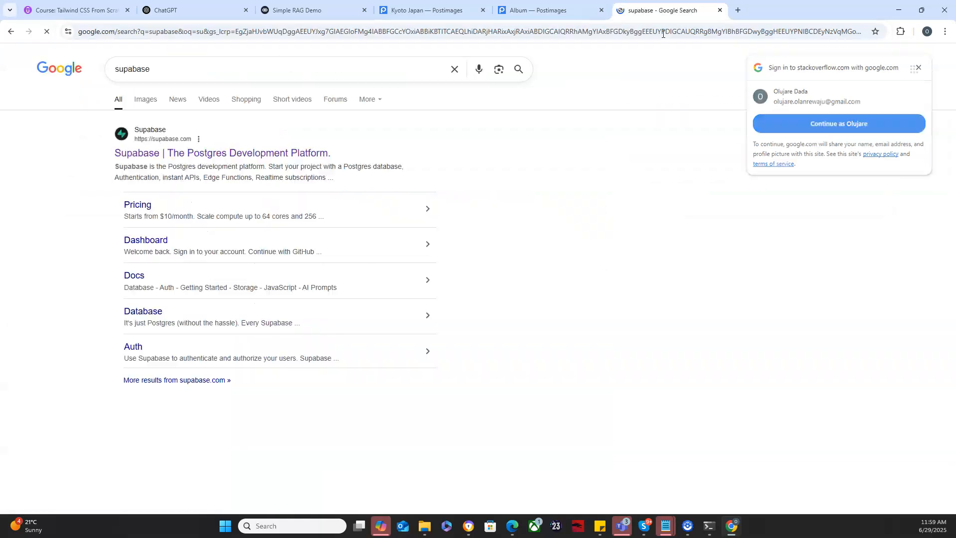
pyautogui.click(233, 155)
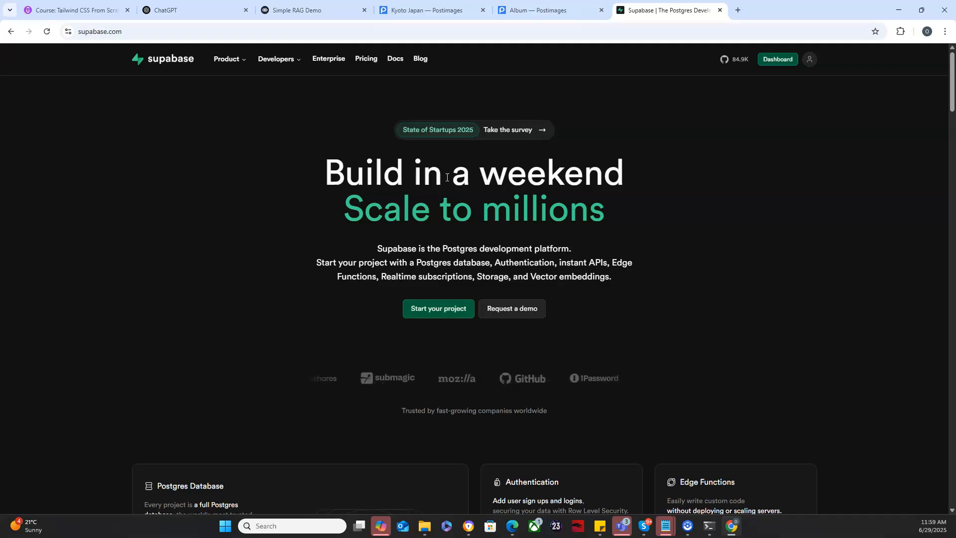
# - Open the Supabase dashboard and start a new project in the DevHacks organization
pyautogui.scroll(-1, 447, 177)
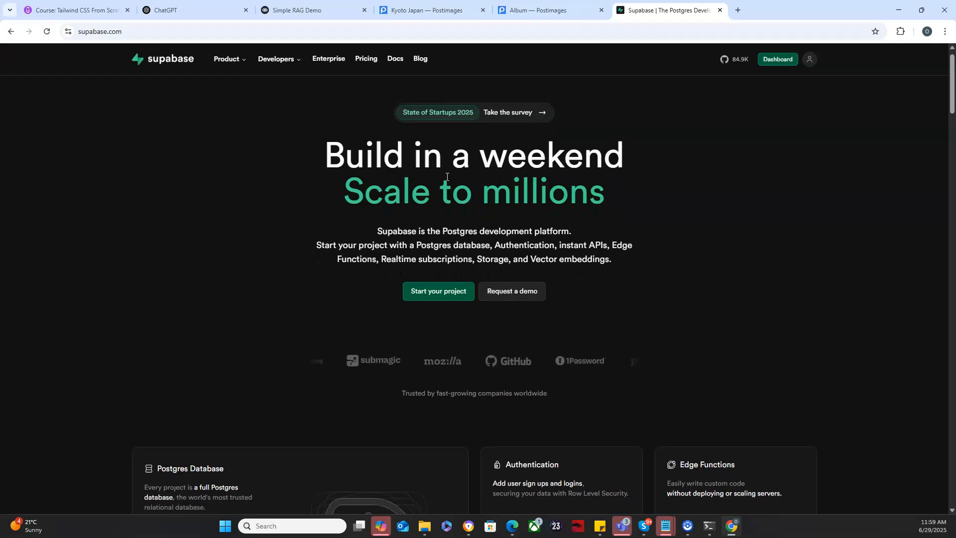
pyautogui.click(440, 292)
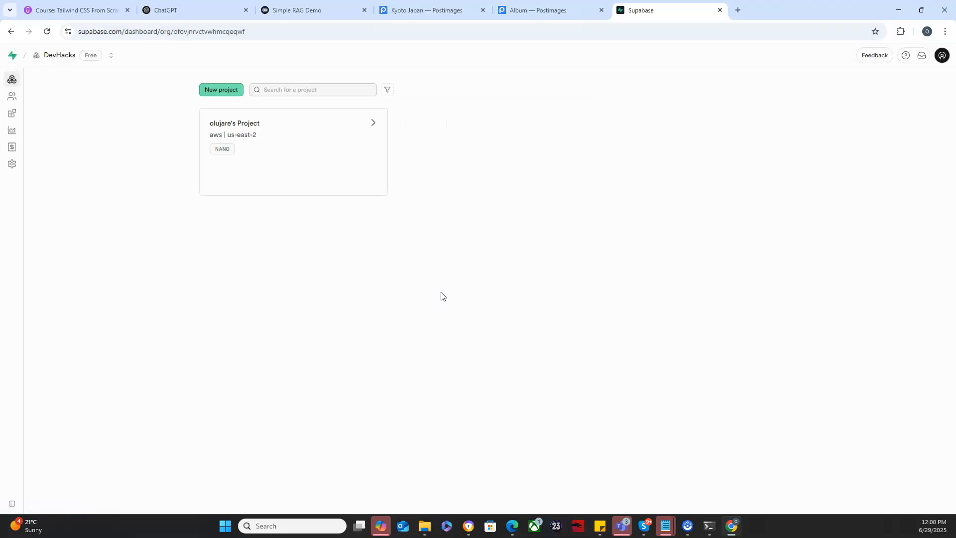
pyautogui.click(284, 156)
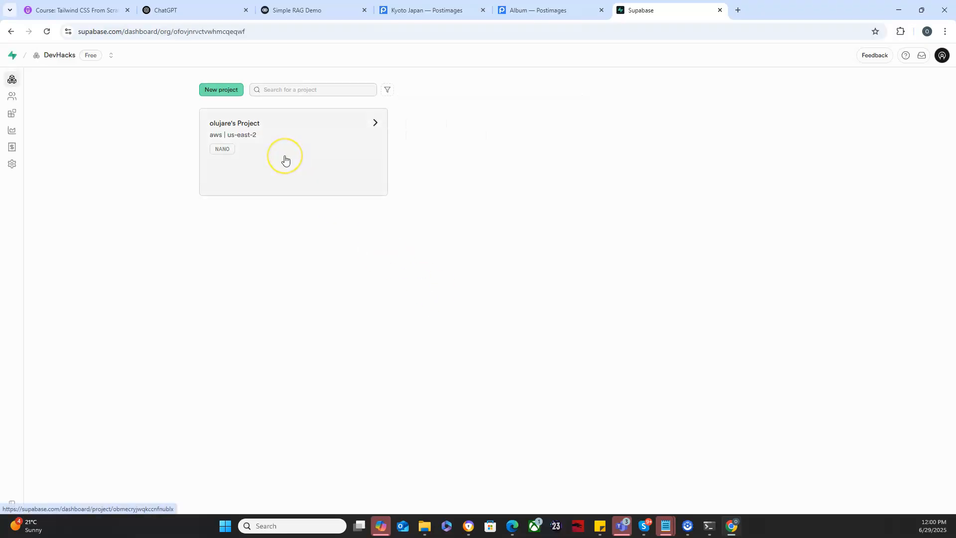
pyautogui.click(219, 90)
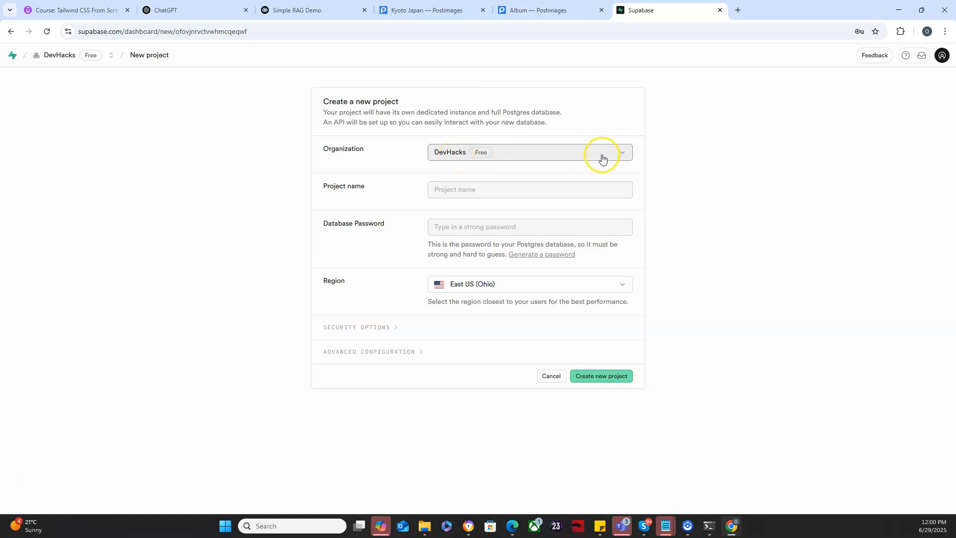
# - Keep DevHacks as the organization and name the new project Voiceflow_Demo
pyautogui.click(622, 154)
pyautogui.click(623, 156)
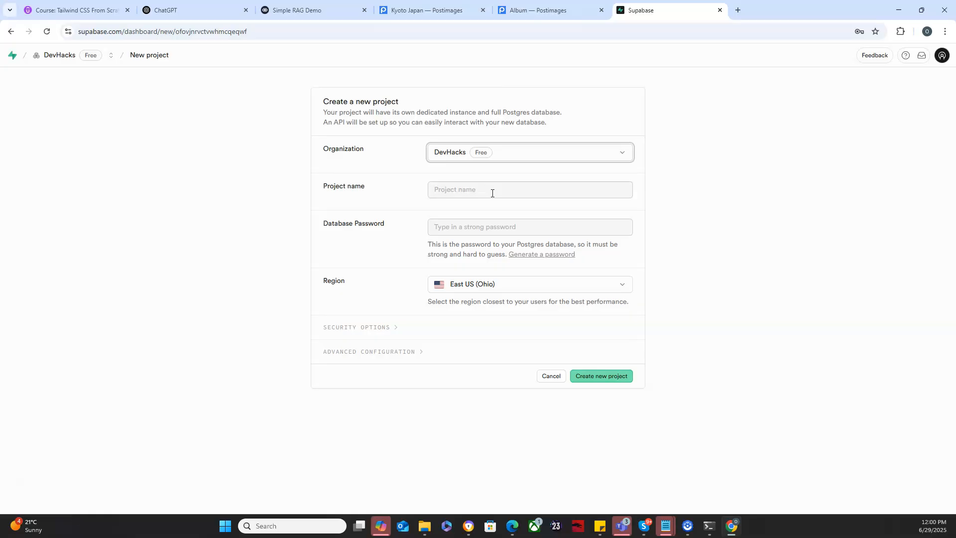
pyautogui.click(492, 193)
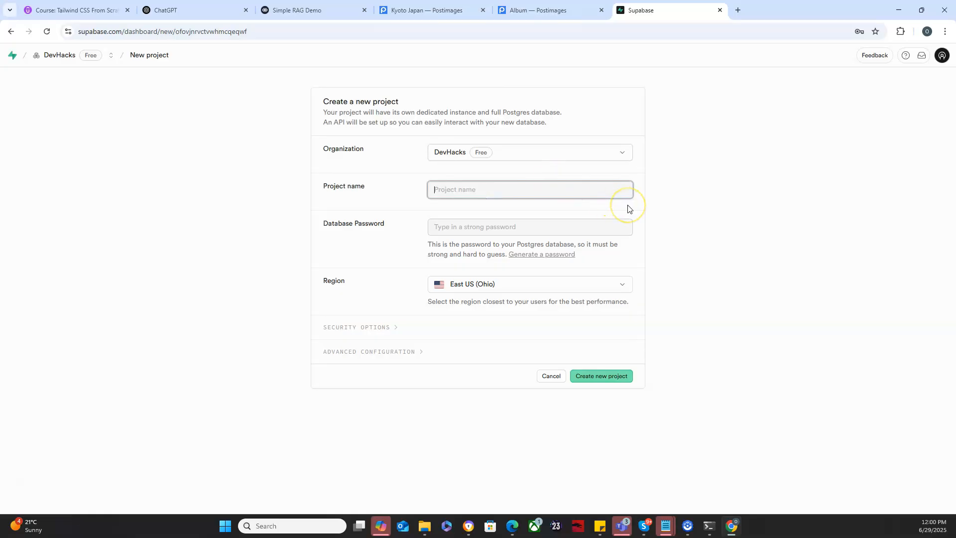
pyautogui.write('Voiceflow_Demo')
# - Generate and copy a database password for the project, and create the project
pyautogui.click(575, 227)
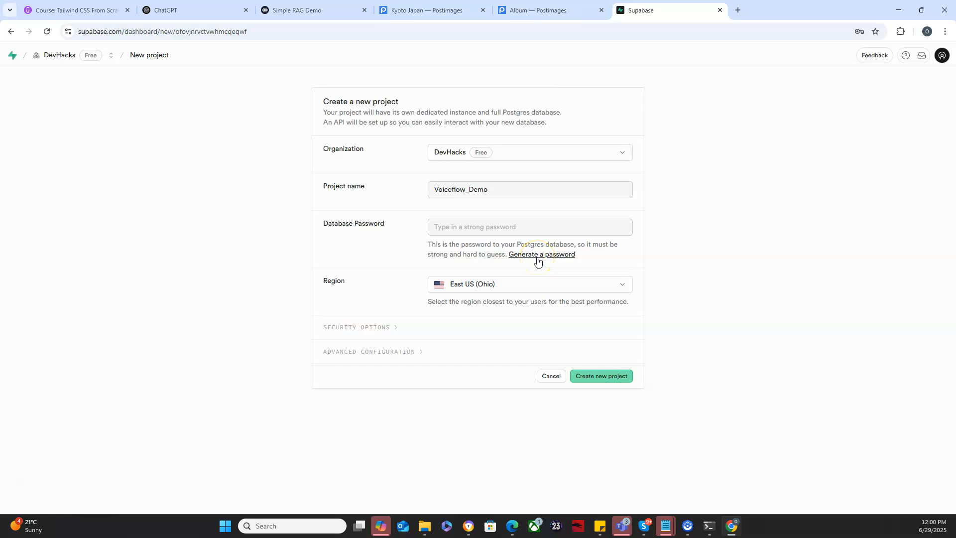
pyautogui.click(538, 256)
pyautogui.click(524, 252)
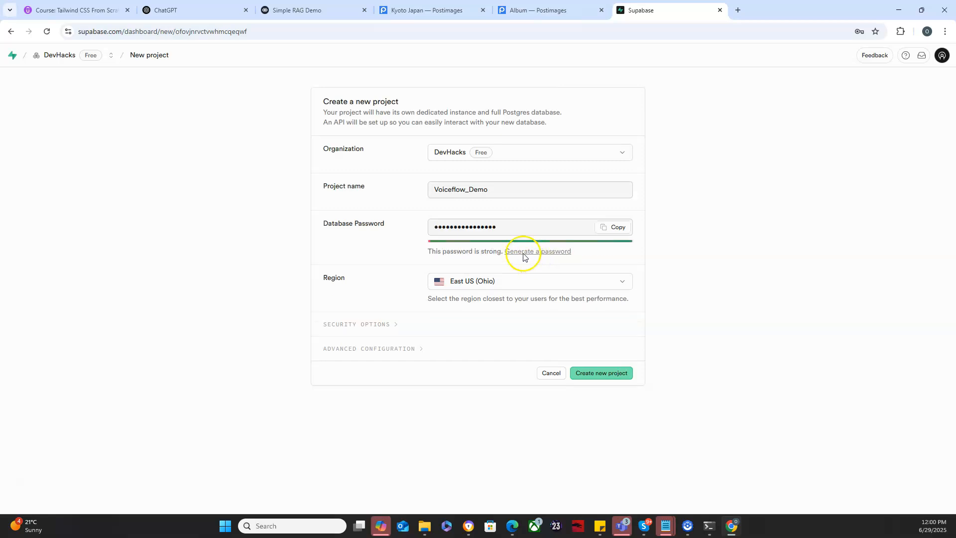
pyautogui.click(608, 228)
pyautogui.click(599, 375)
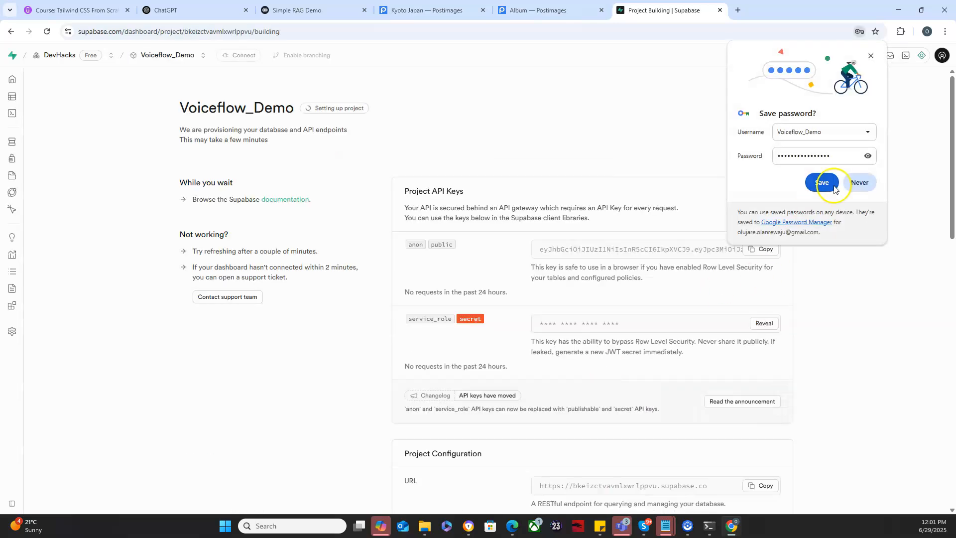
# - Save the project's database password in the browser and look over the new project's home page
pyautogui.click(825, 185)
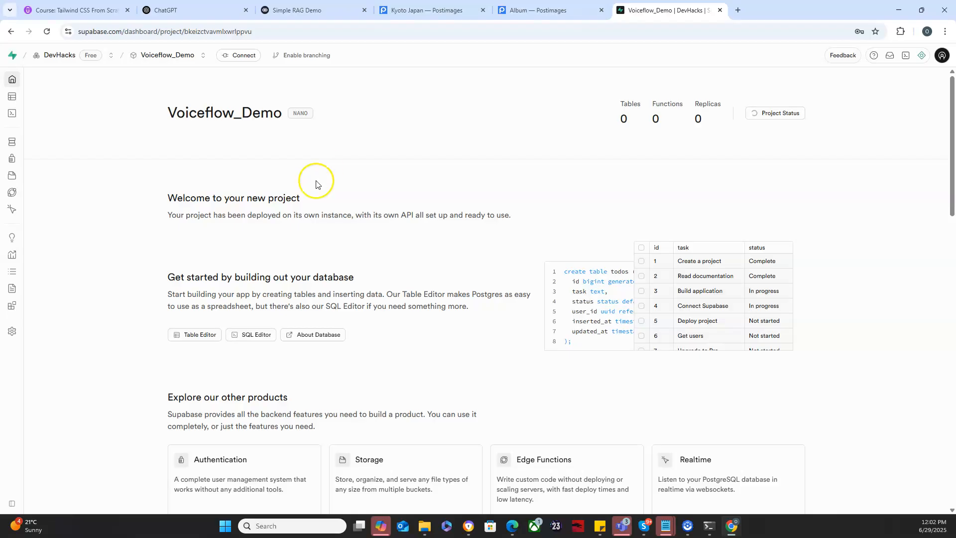
pyautogui.scroll(-1, 304, 243)
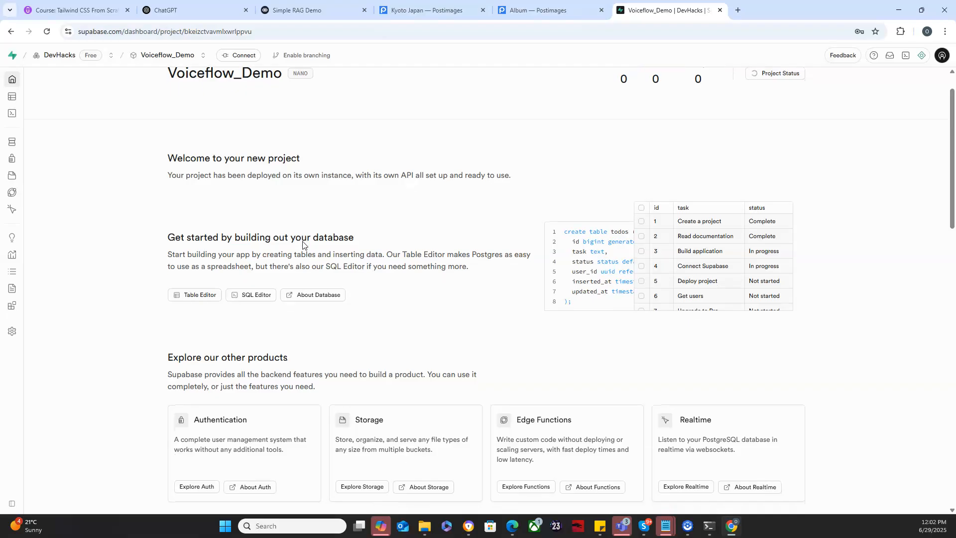
pyautogui.scroll(1, 302, 244)
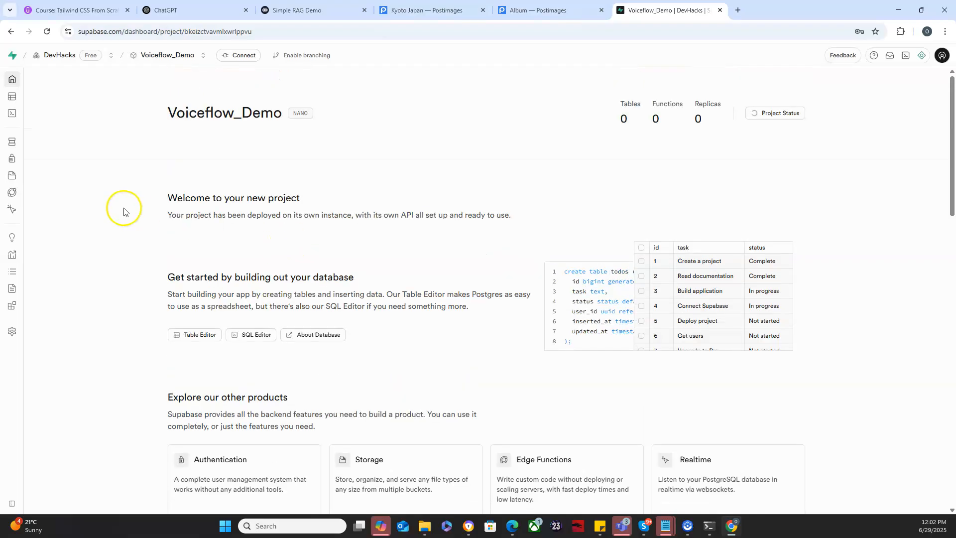
# - Open the SQL editor's Create table template and replace its code with the copied create statement for the destinations table
pyautogui.moveTo(21, 139)
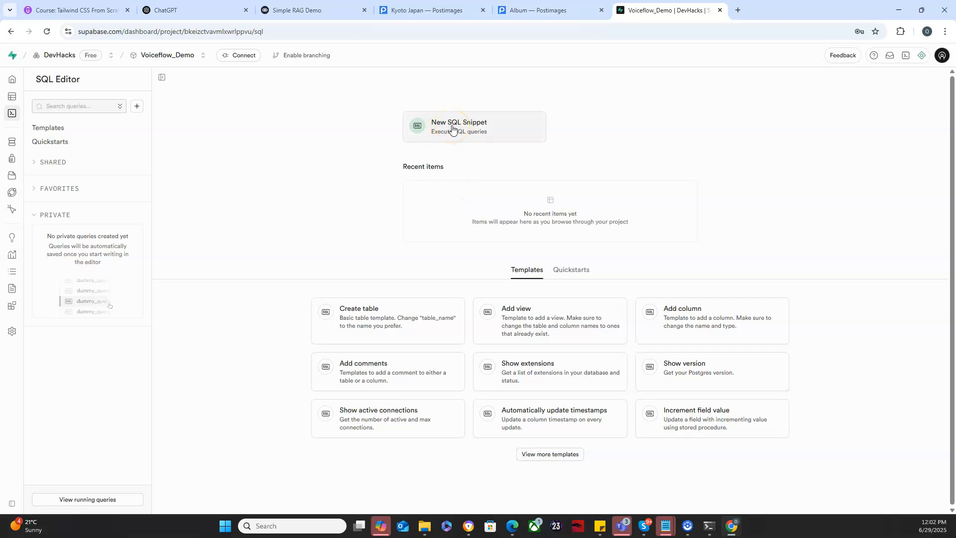
pyautogui.click(393, 320)
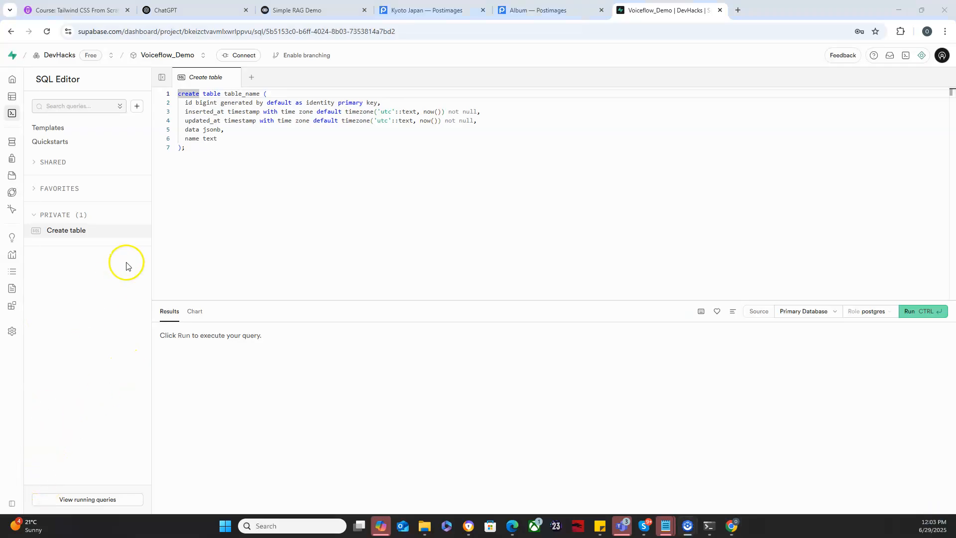
pyautogui.click(225, 166)
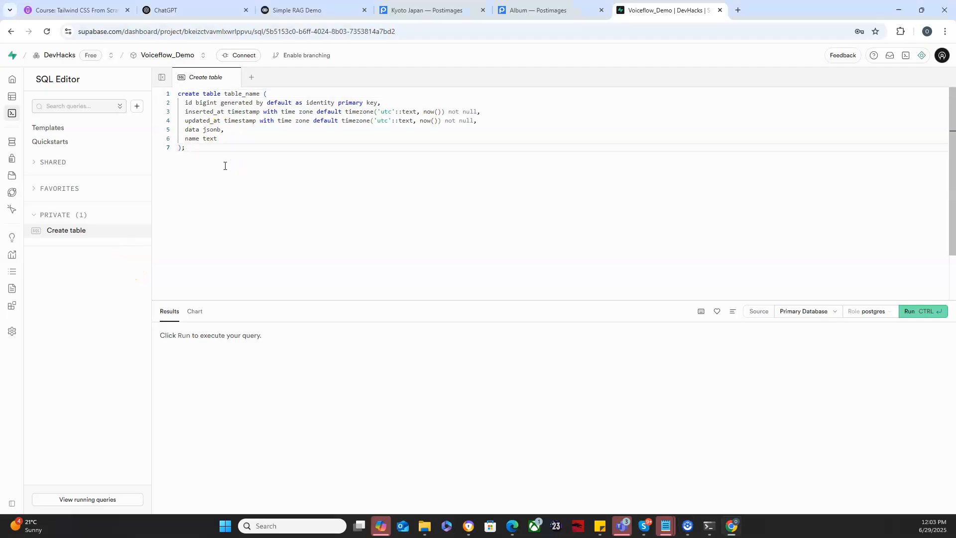
pyautogui.hotkey('ctrl', 'a')
pyautogui.hotkey('ctrl', 'v')
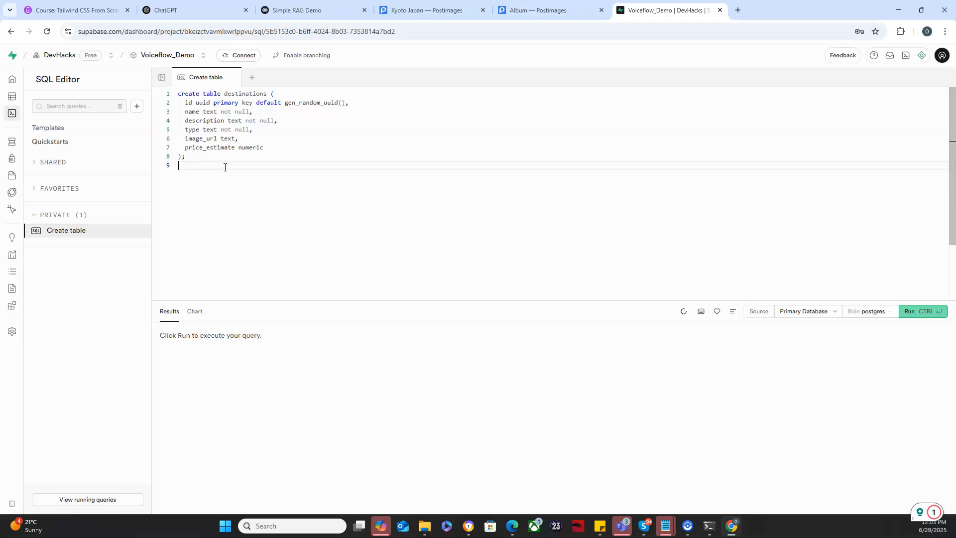
# - Review the table name and column definitions in the destinations statement, and run it to create the table
pyautogui.moveTo(222, 160); pyautogui.dragTo(207, 160)
pyautogui.doubleClick(237, 95)
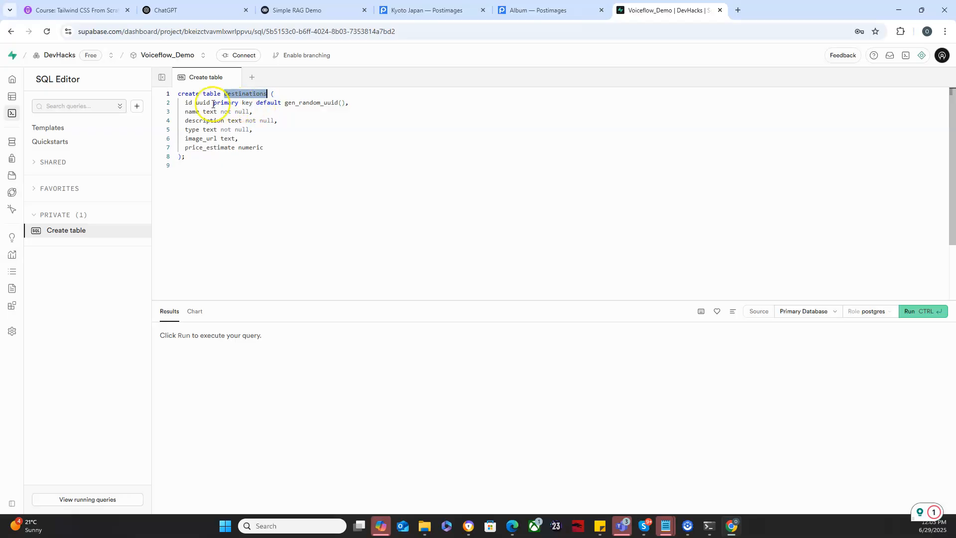
pyautogui.click(187, 102)
pyautogui.doubleClick(190, 110)
pyautogui.doubleClick(192, 121)
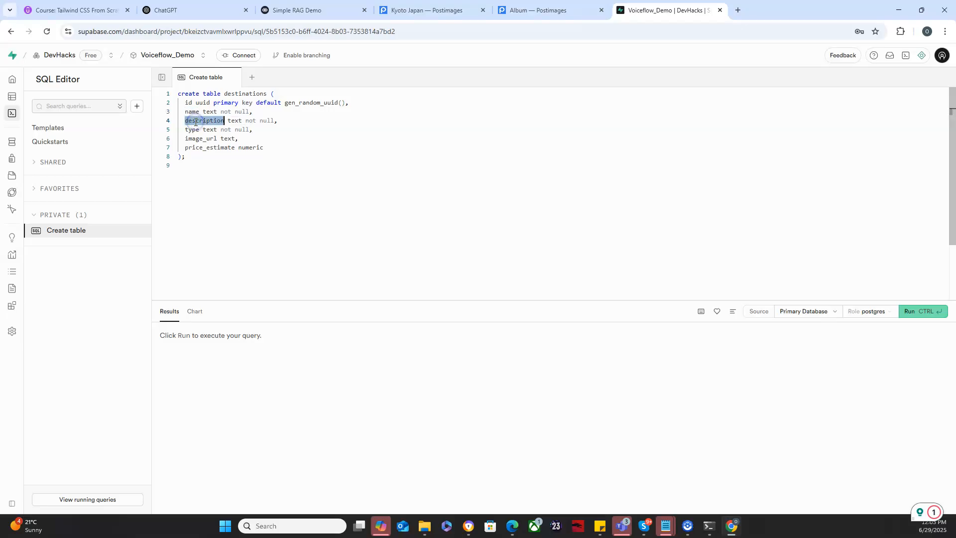
pyautogui.click(193, 129)
pyautogui.doubleClick(197, 139)
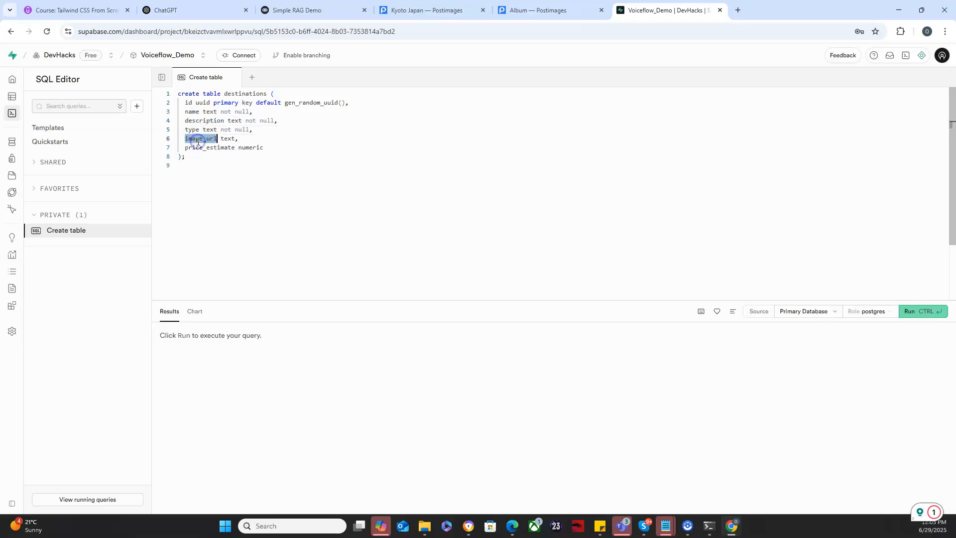
pyautogui.doubleClick(198, 147)
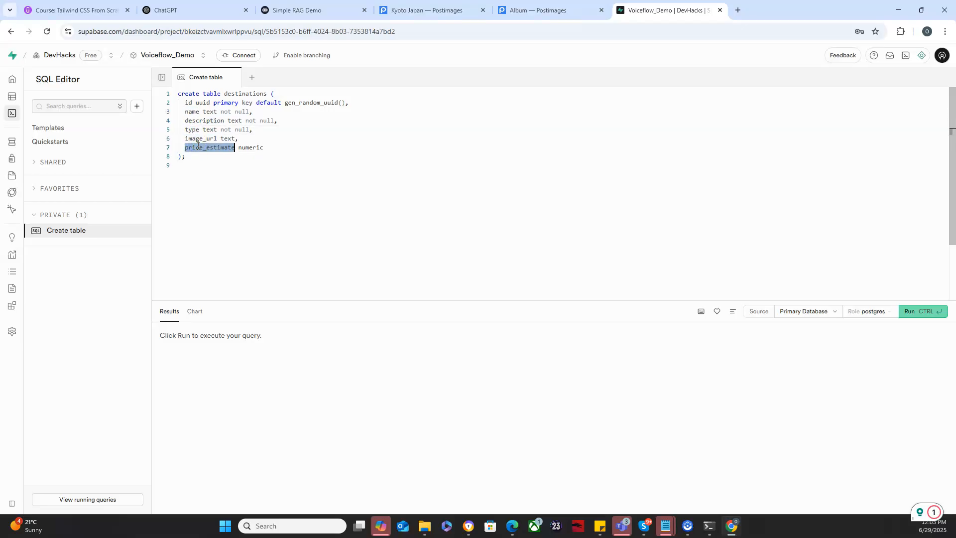
pyautogui.click(204, 166)
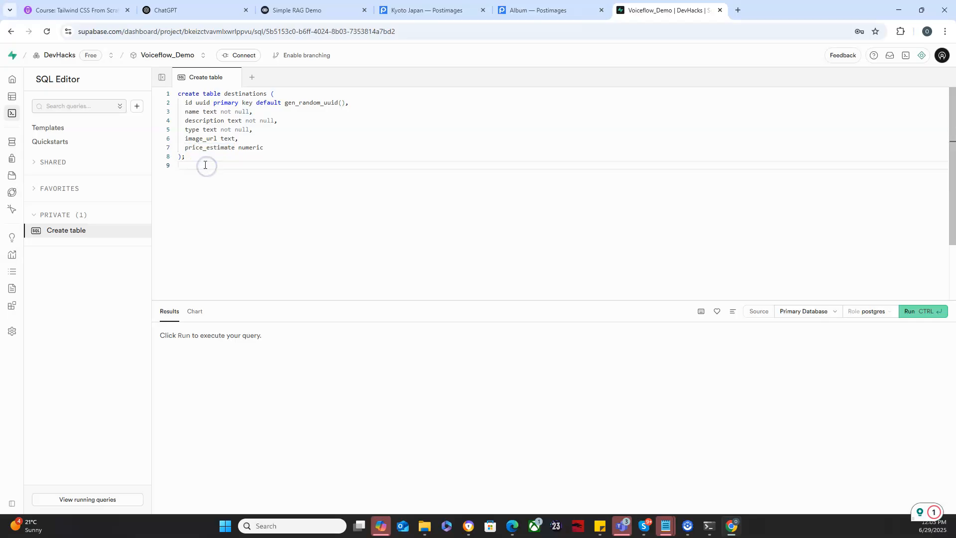
pyautogui.click(922, 314)
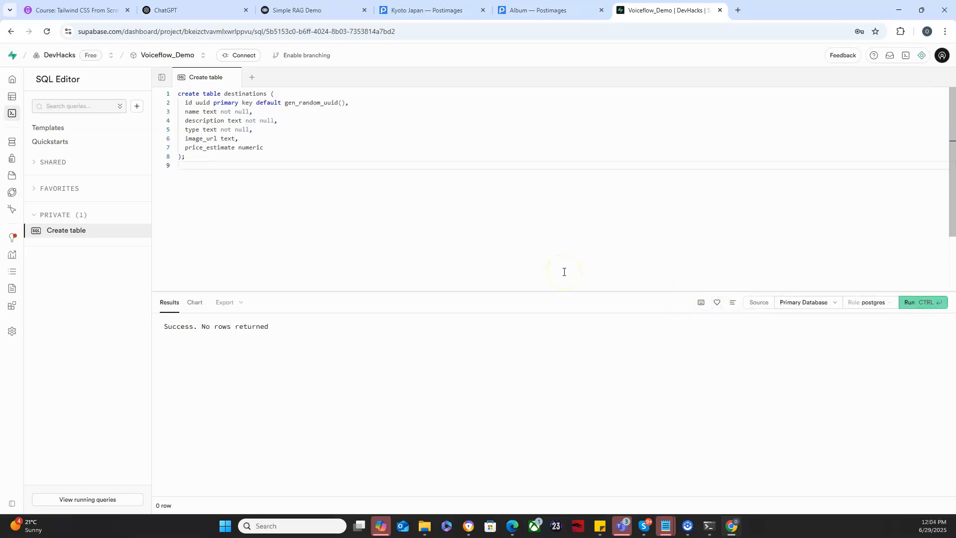
pyautogui.click(459, 268)
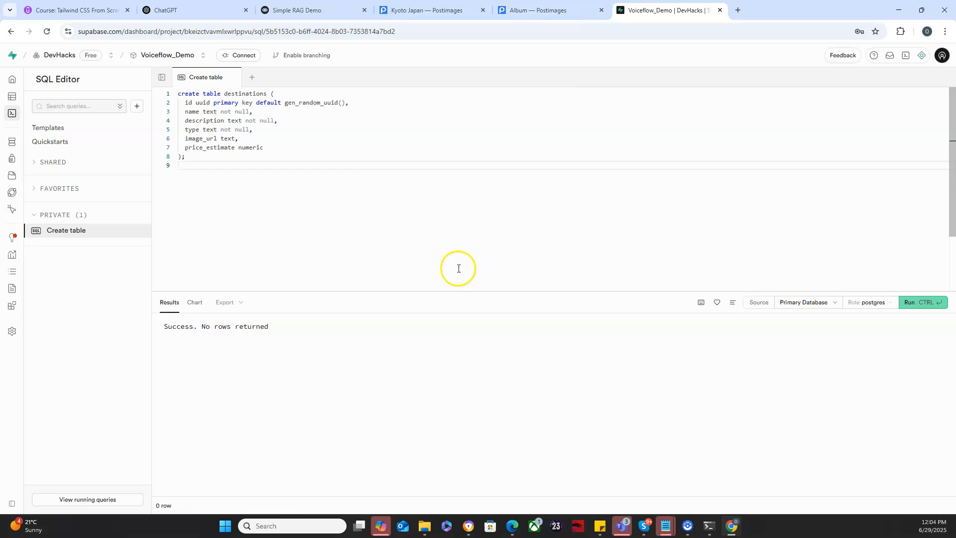
# - Start a new query and paste the copied INSERT statement for a Bali beach destination priced at 1200
pyautogui.click(253, 77)
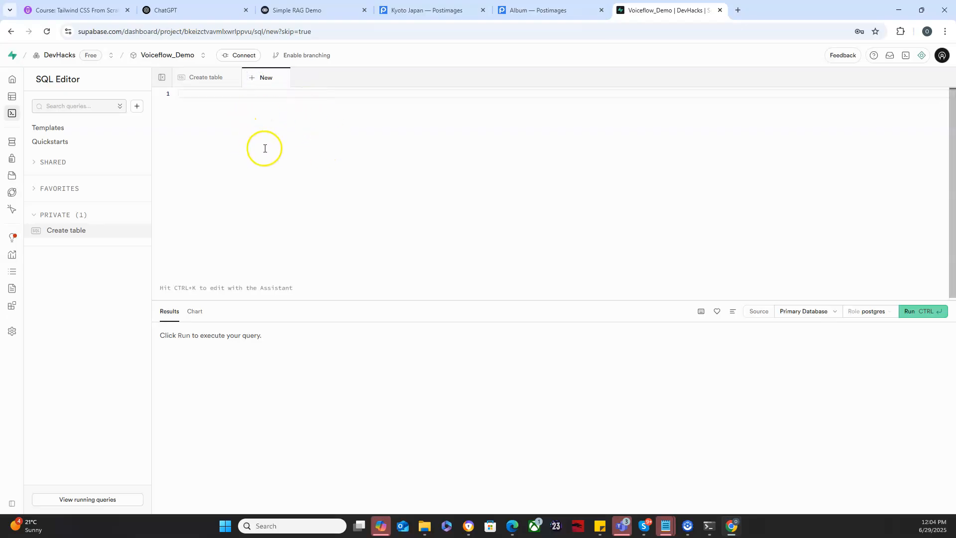
pyautogui.click(5, 160)
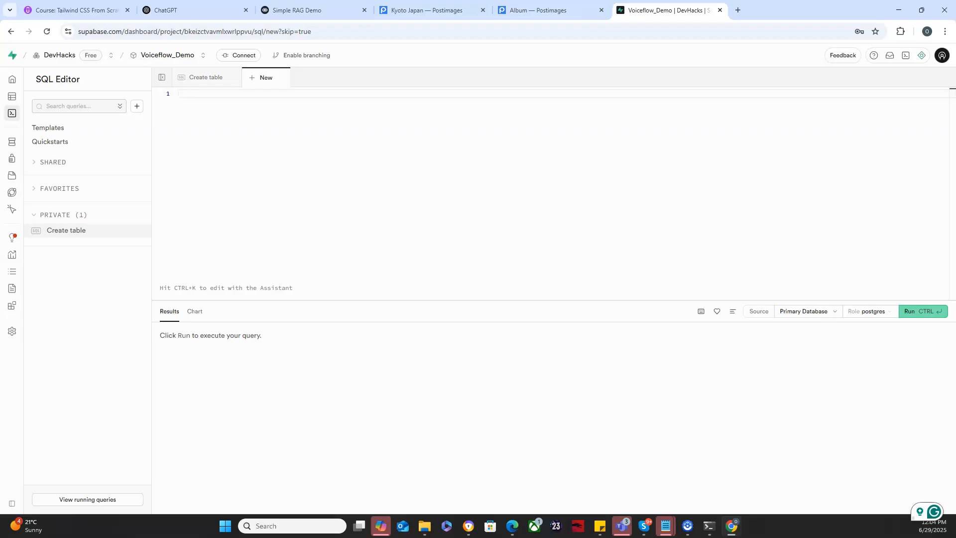
pyautogui.click(251, 187)
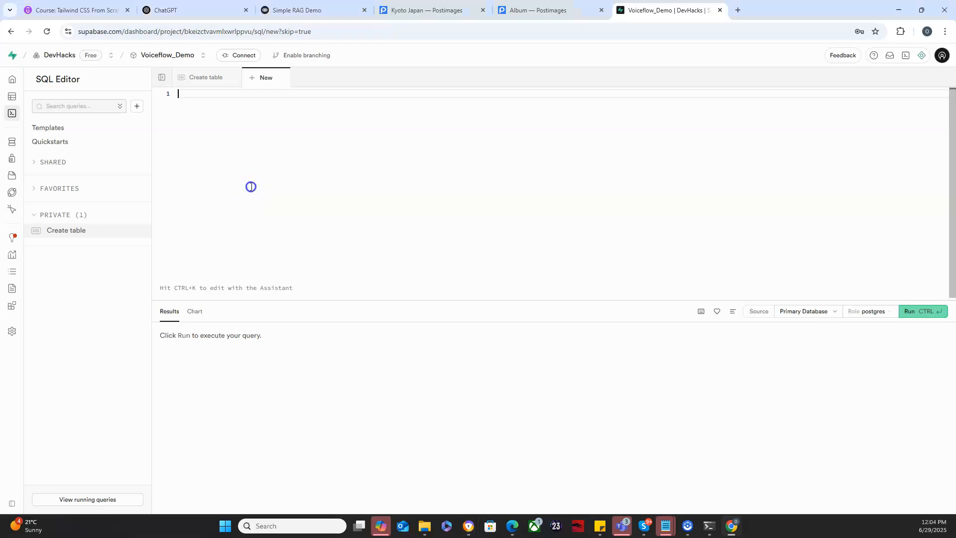
pyautogui.hotkey('ctrl', 'v')
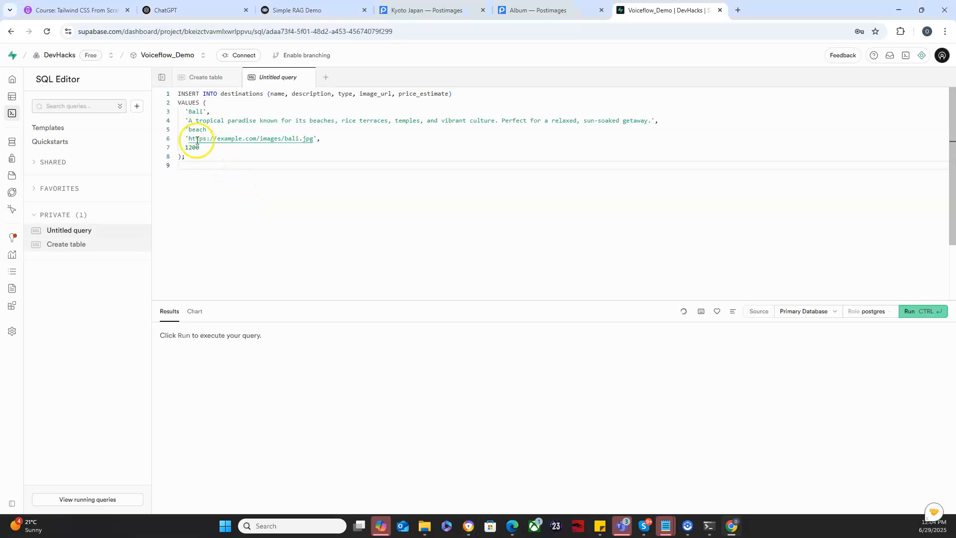
pyautogui.moveTo(189, 139); pyautogui.dragTo(308, 138)
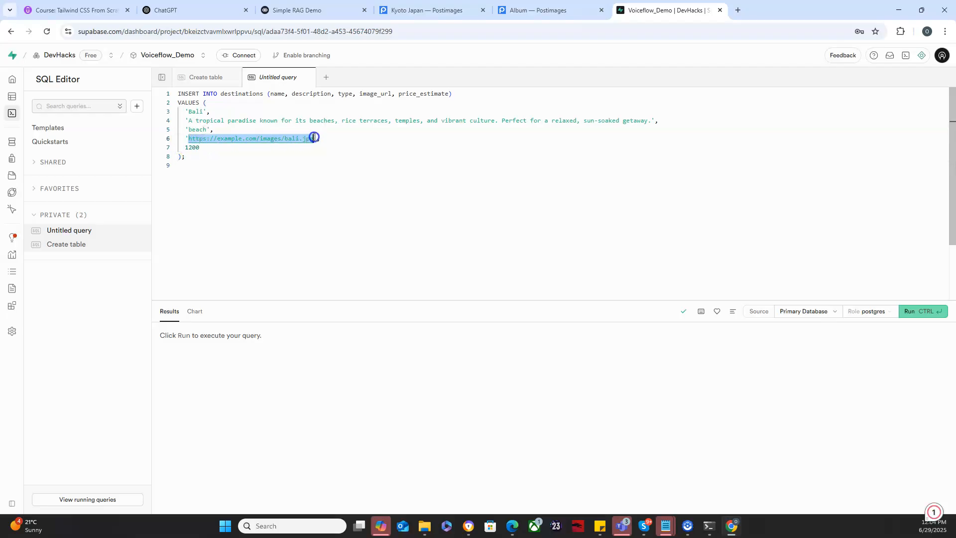
pyautogui.press('BackSpace')
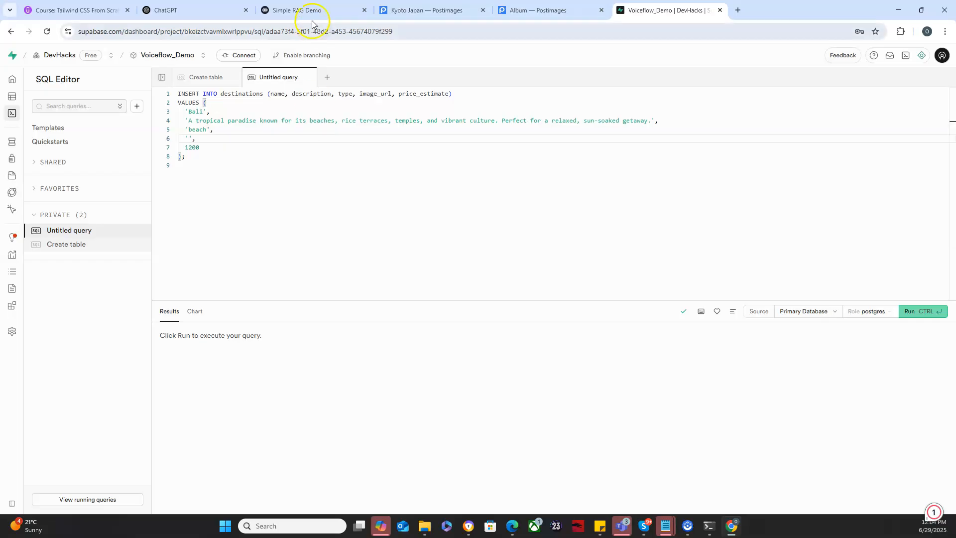
pyautogui.click(593, 16)
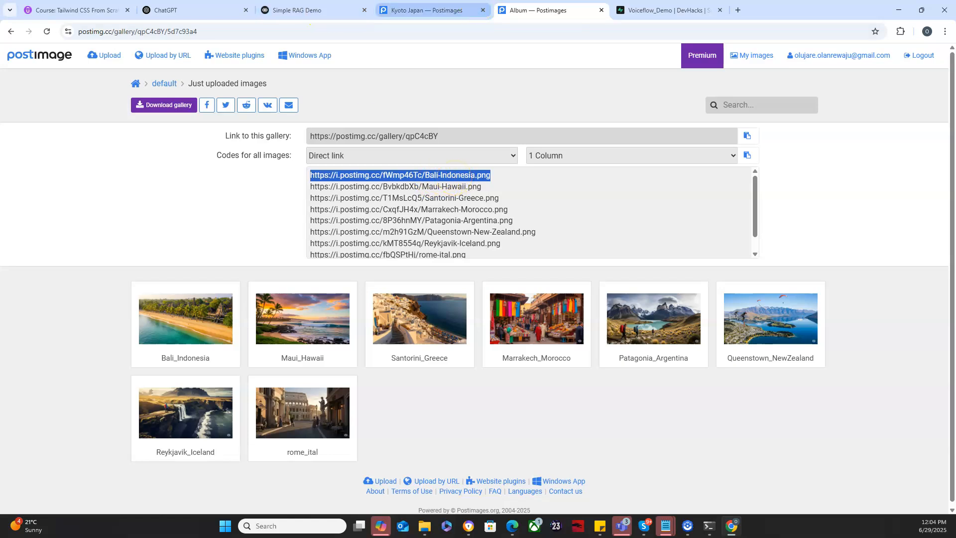
pyautogui.click(634, 10)
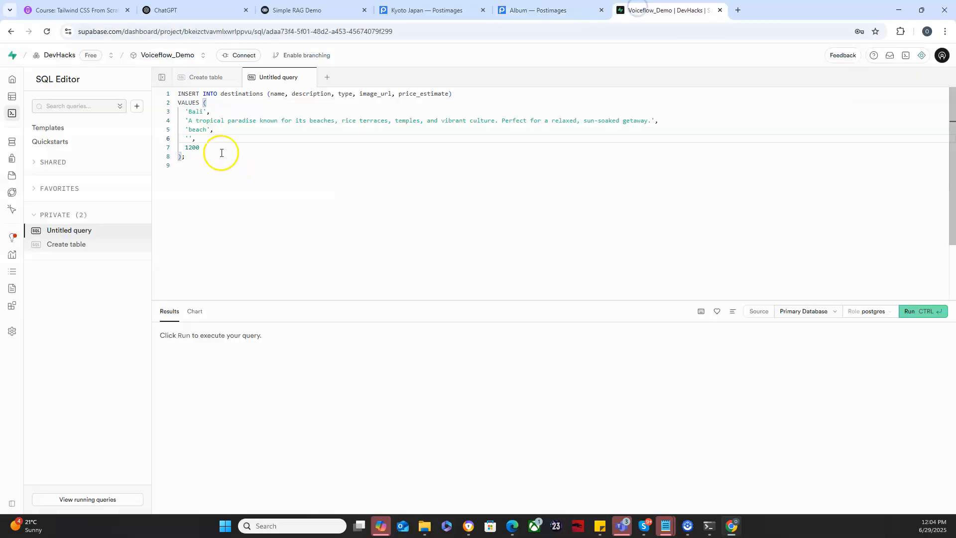
pyautogui.write('https://i.postimg.cc/fWmp46Tc/Bali-Indonesia.png')
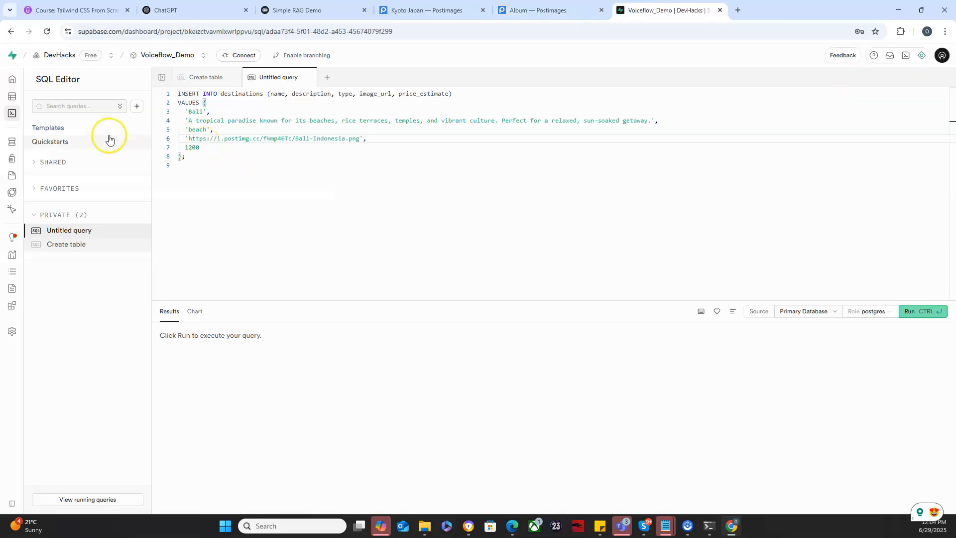
# - Run the INSERT query to add the Bali row to the destinations table
pyautogui.doubleClick(194, 110)
pyautogui.click(254, 168)
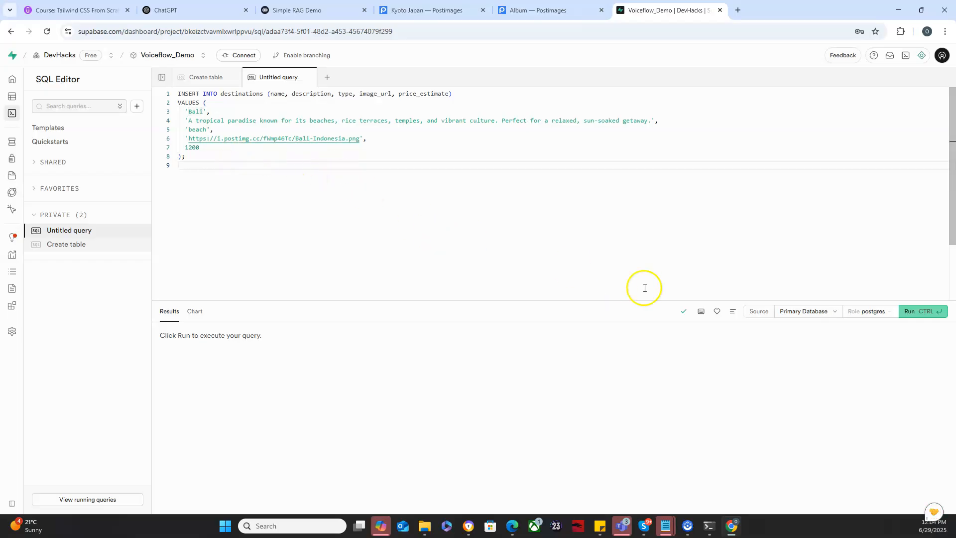
pyautogui.click(913, 311)
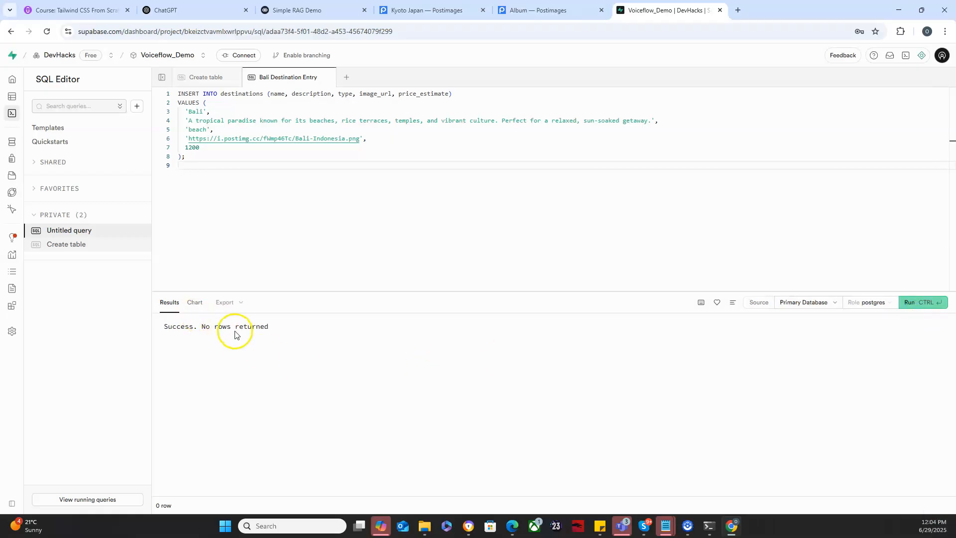
# - Write "select * from destinations" in a new query and run it to list the table's rows
pyautogui.click(347, 78)
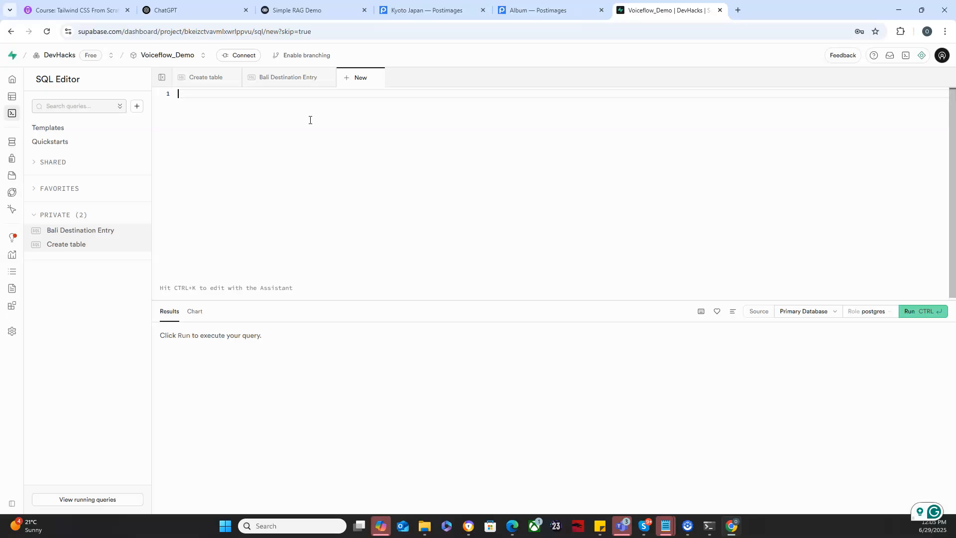
pyautogui.write('e')
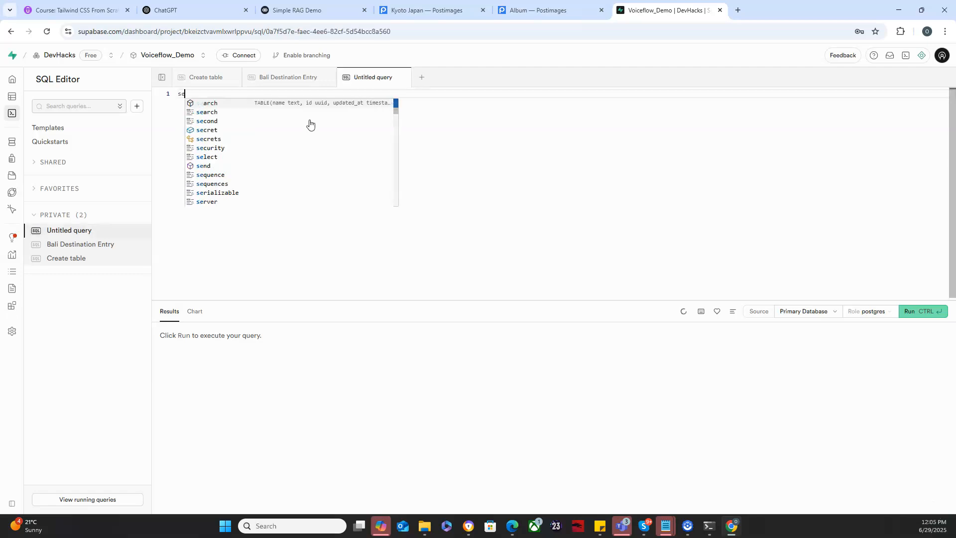
pyautogui.write('lect ')
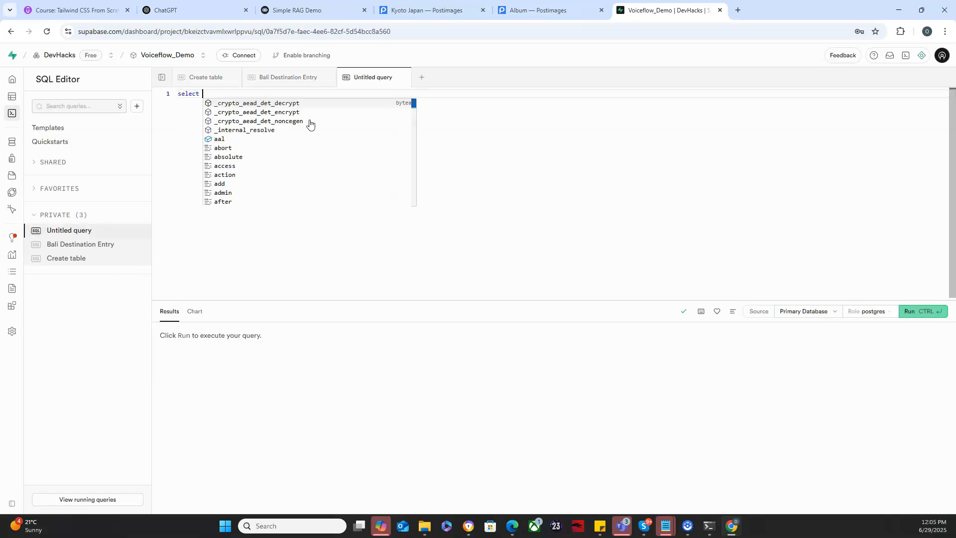
pyautogui.write('* from dest')
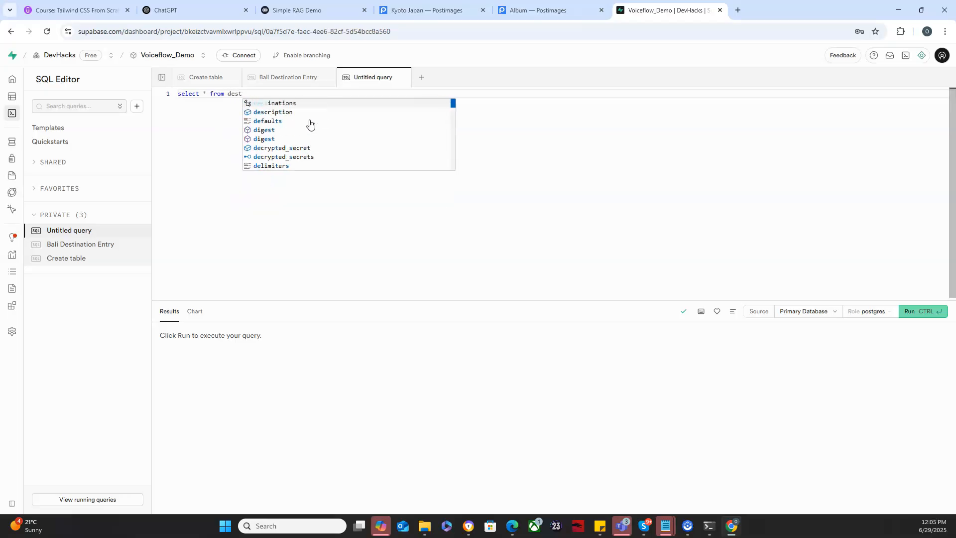
pyautogui.press('Tab')
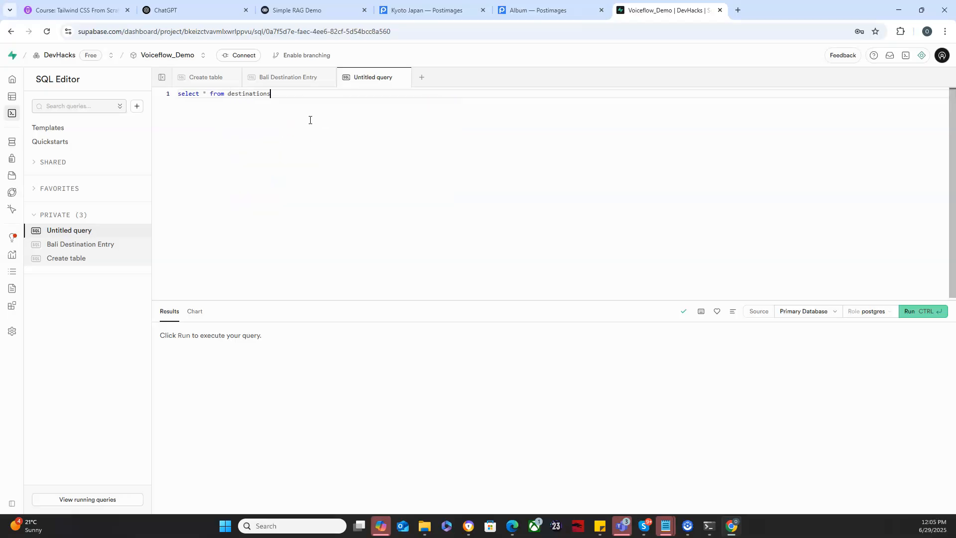
pyautogui.click(920, 312)
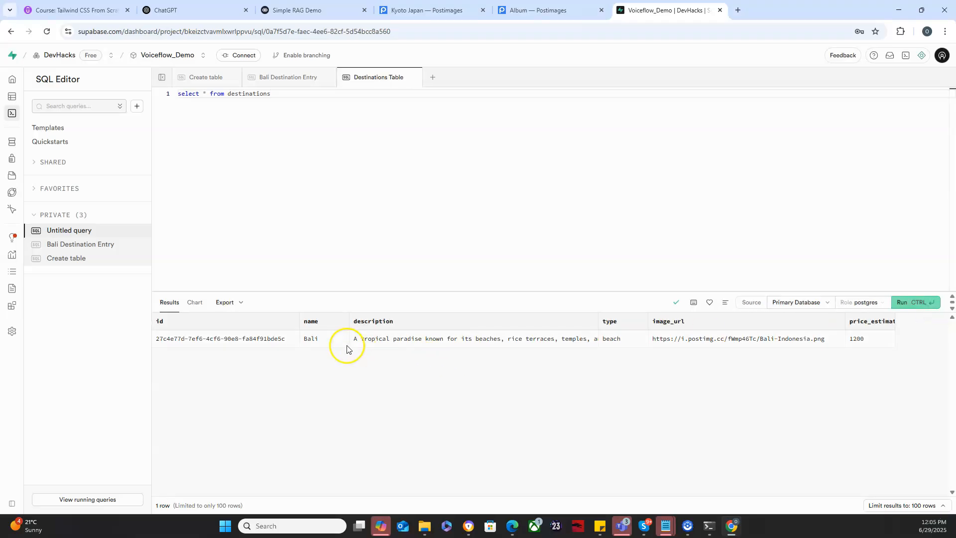
# - Examine the id, type and price_estimate cells of the returned row, and widen the price_estimate column to show its full heading
pyautogui.click(278, 338)
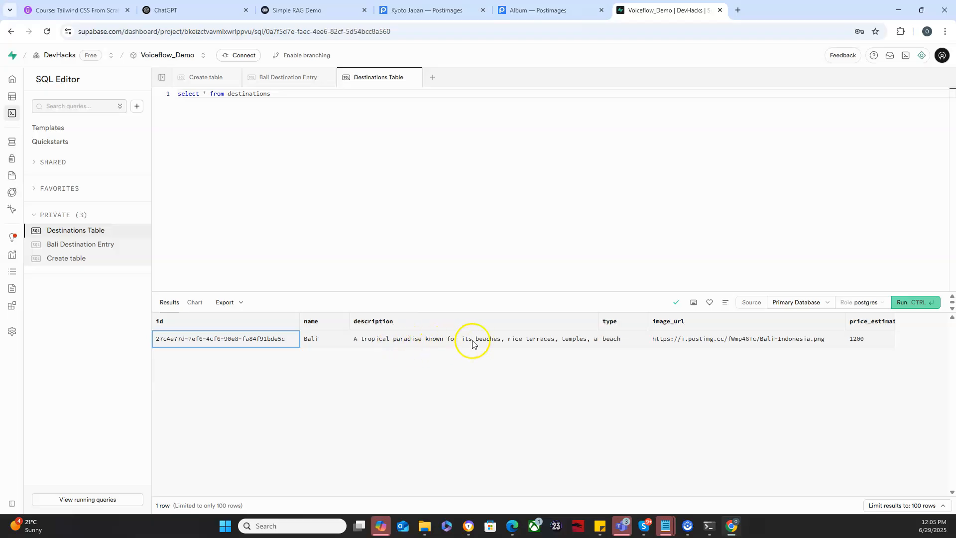
pyautogui.click(623, 344)
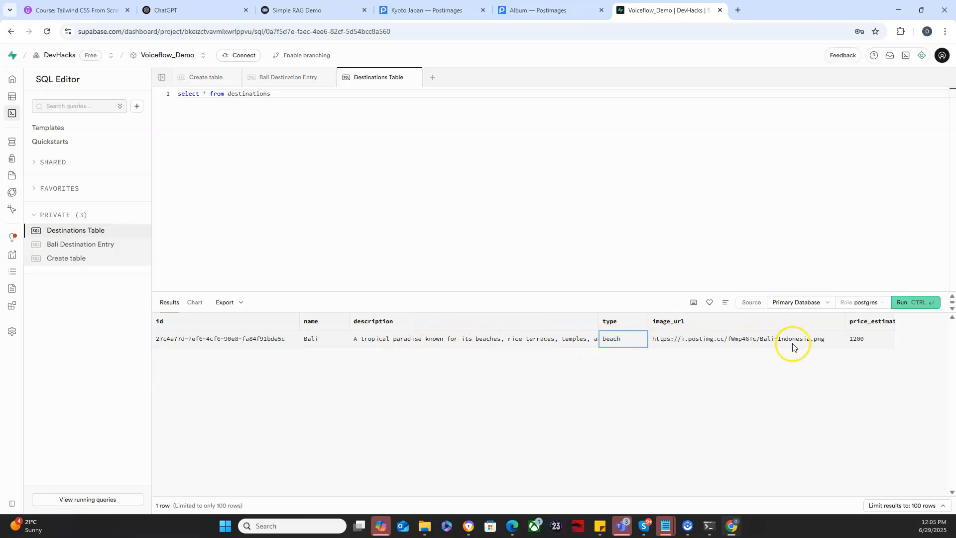
pyautogui.click(871, 339)
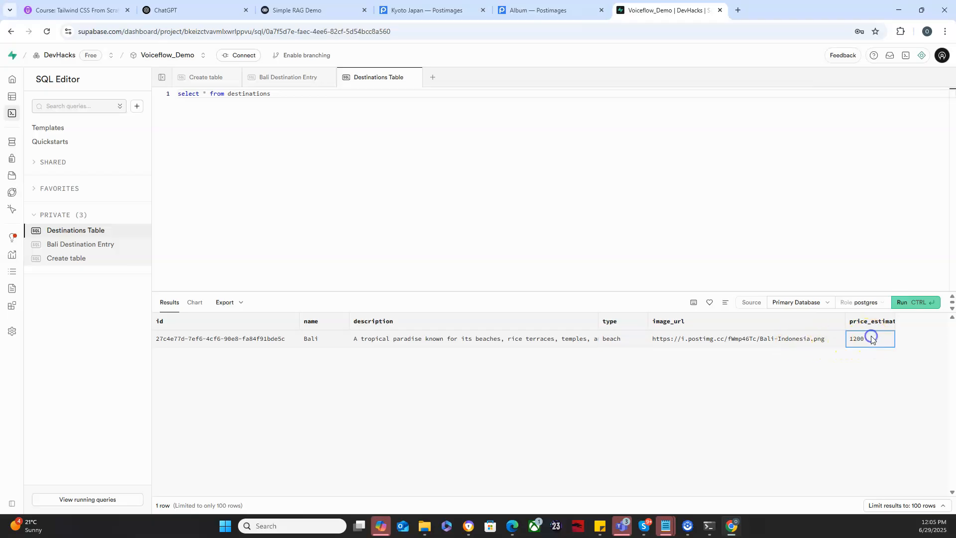
pyautogui.moveTo(894, 321); pyautogui.dragTo(931, 321)
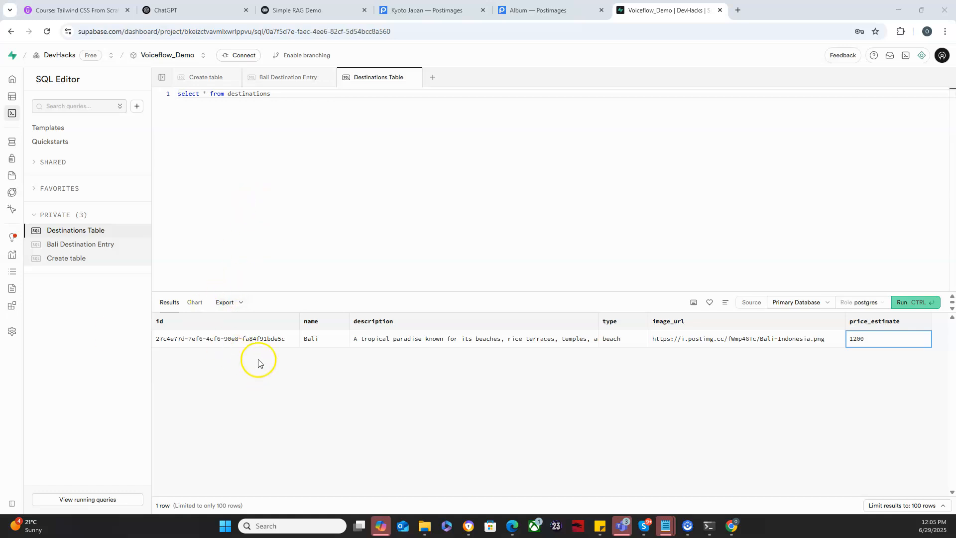
# - Review the direct image links in the Postimages album, the Bali Destination Entry query and the Destinations Table query in Supabase
pyautogui.click(588, 9)
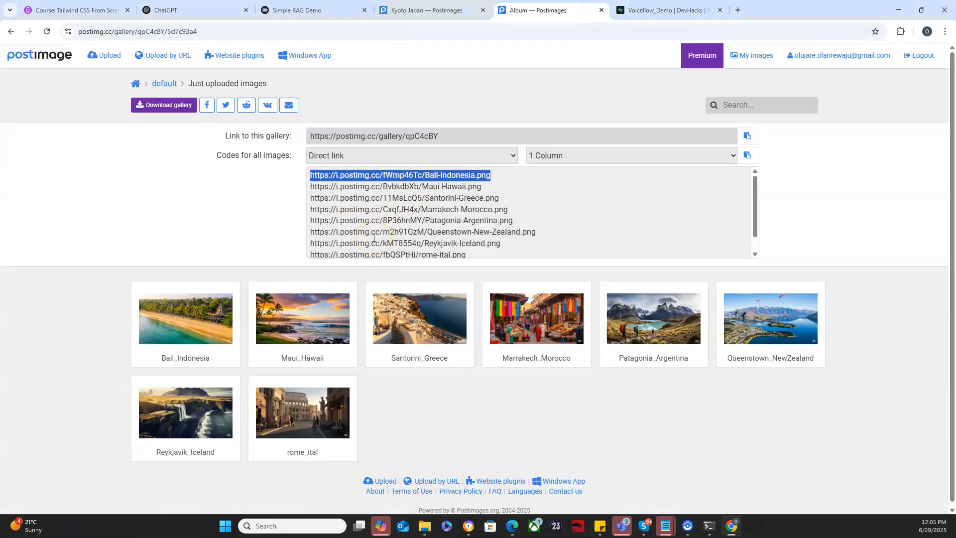
pyautogui.click(646, 13)
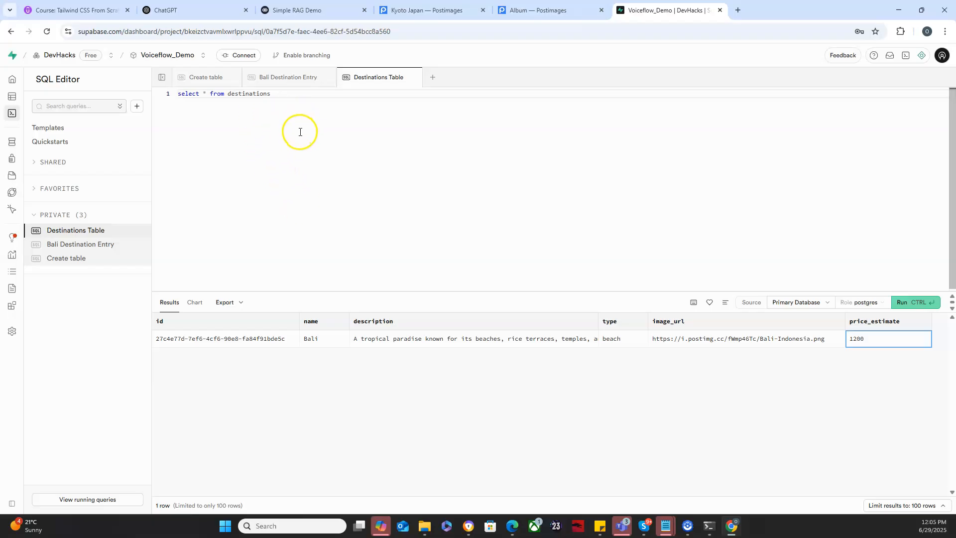
pyautogui.click(301, 83)
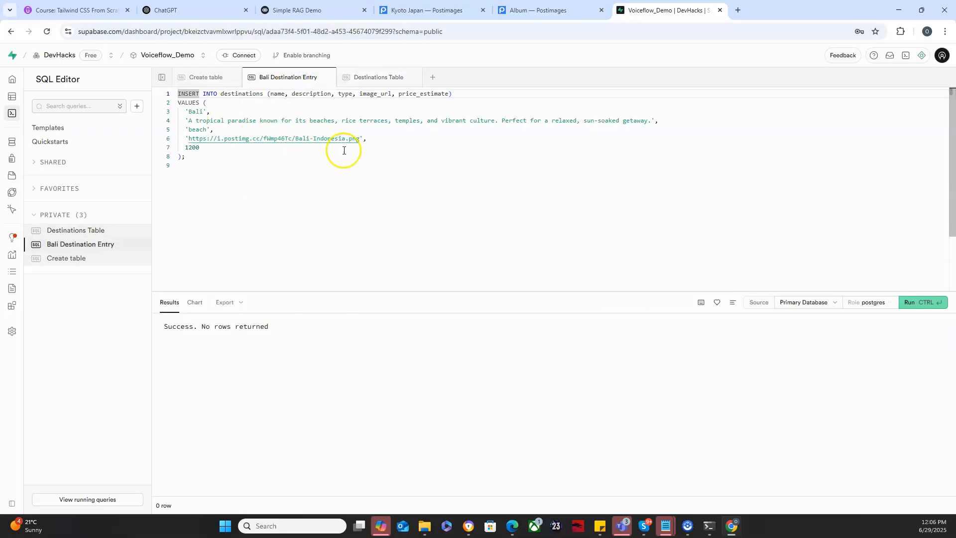
pyautogui.click(382, 80)
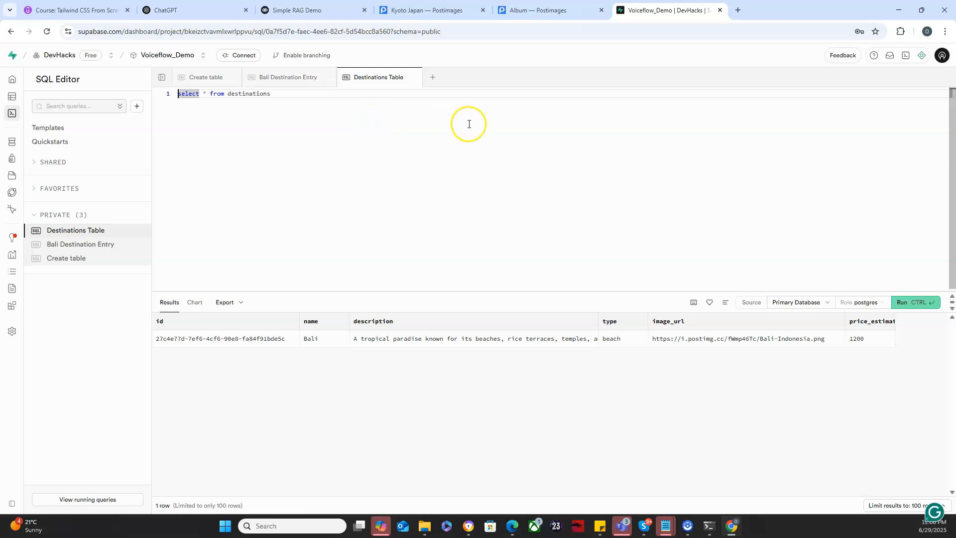
pyautogui.click(450, 140)
pyautogui.click(450, 140)
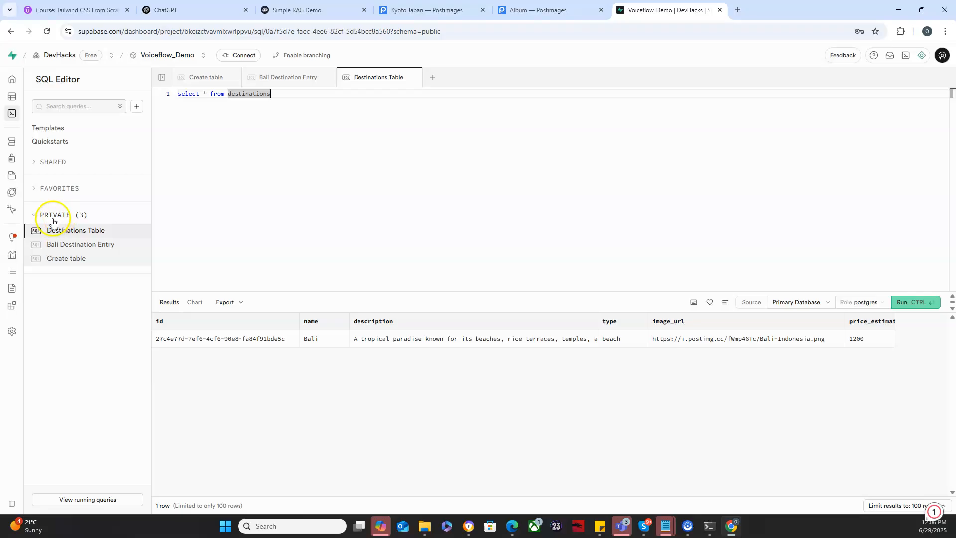
# - Open the project's API Docs in a new browser tab and examine the supabaseUrl value in the initializing code
pyautogui.moveTo(27, 157)
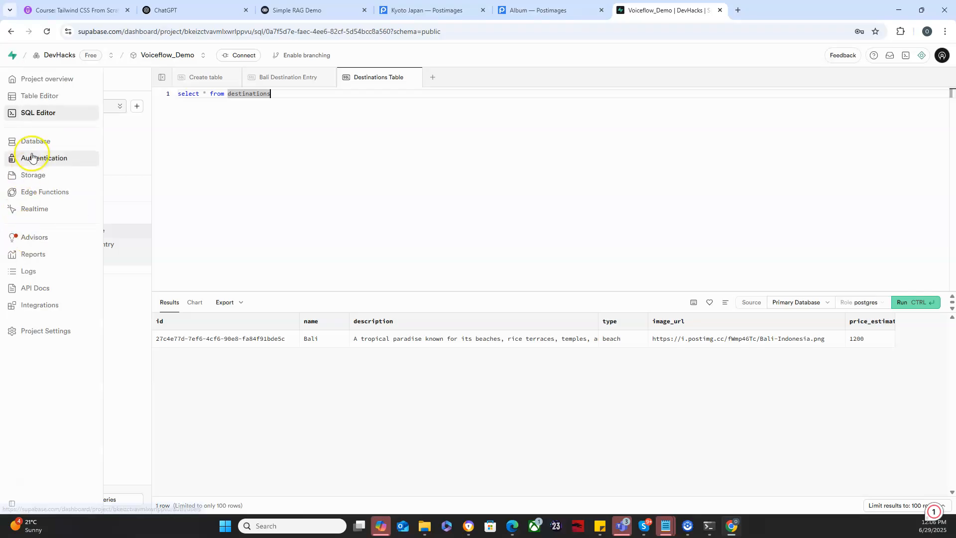
pyautogui.rightClick(30, 289)
pyautogui.click(45, 300)
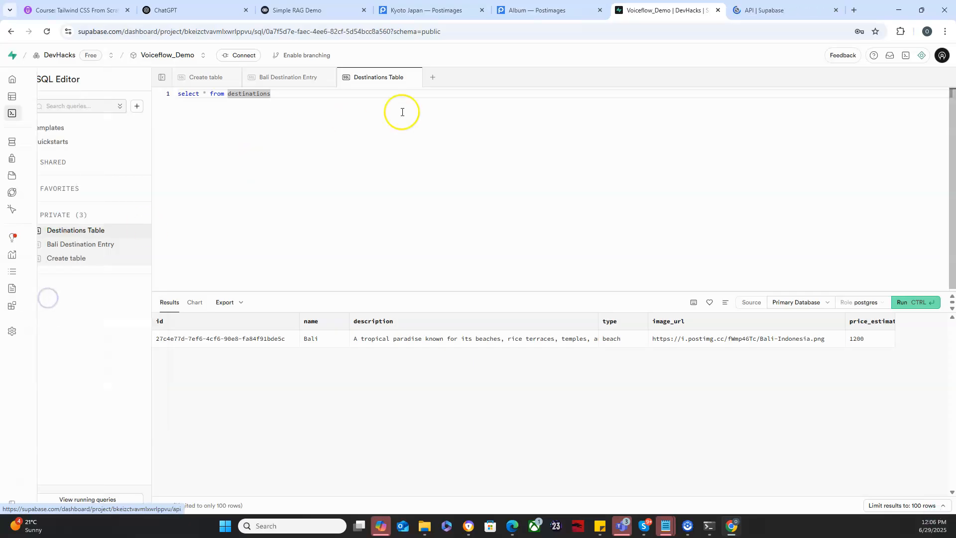
pyautogui.click(757, 9)
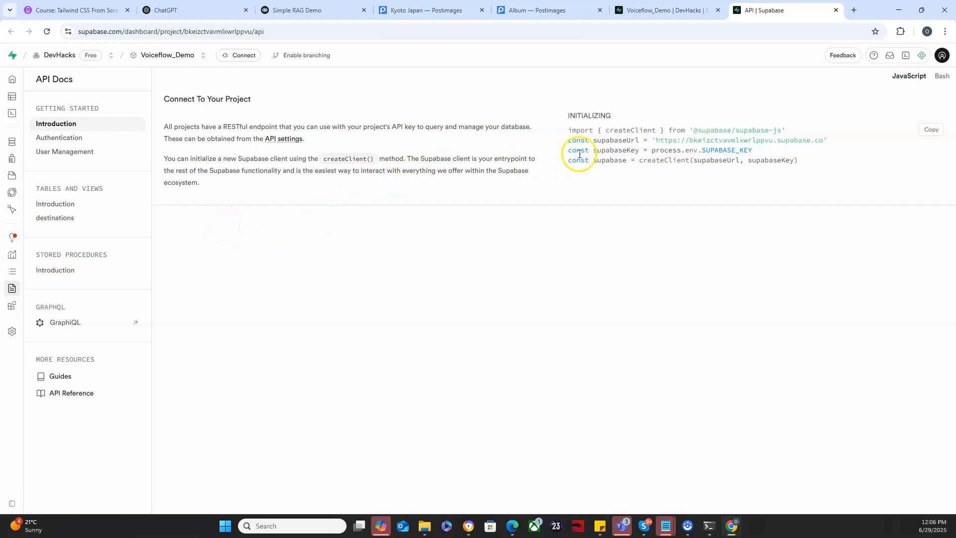
pyautogui.moveTo(568, 141); pyautogui.dragTo(615, 143)
pyautogui.click(614, 142)
pyautogui.moveTo(663, 140); pyautogui.dragTo(821, 138)
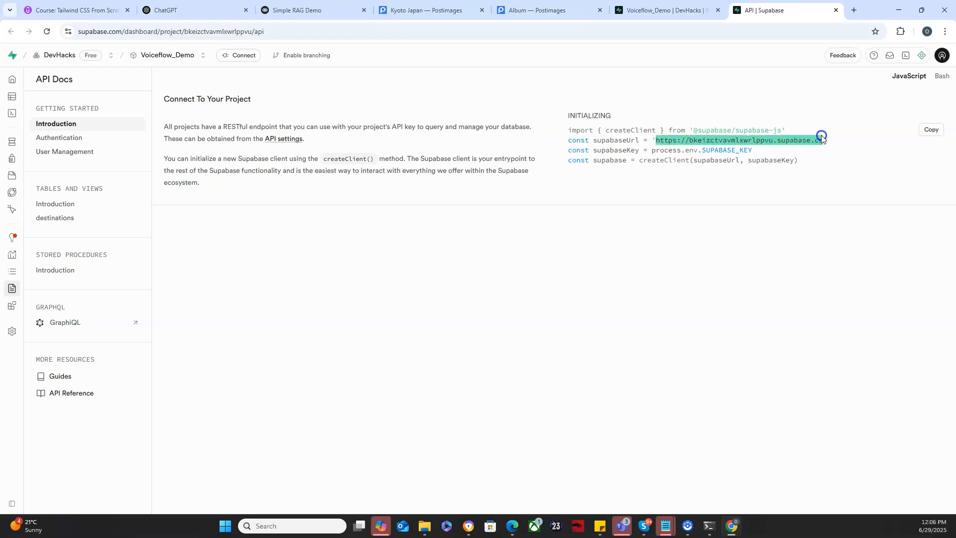
pyautogui.click(791, 139)
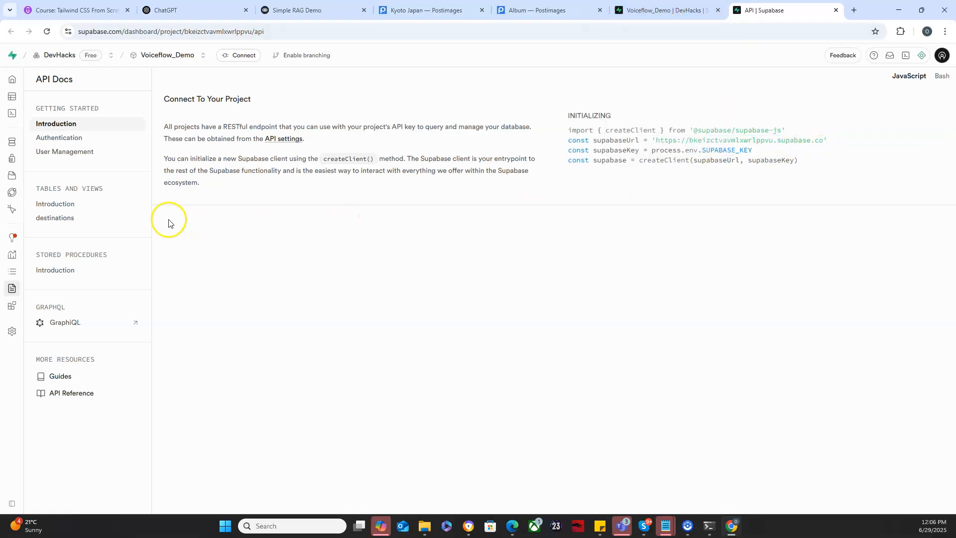
# - Open the API documentation of the destinations table and compare its documented columns with the Destinations Table query results
pyautogui.click(62, 220)
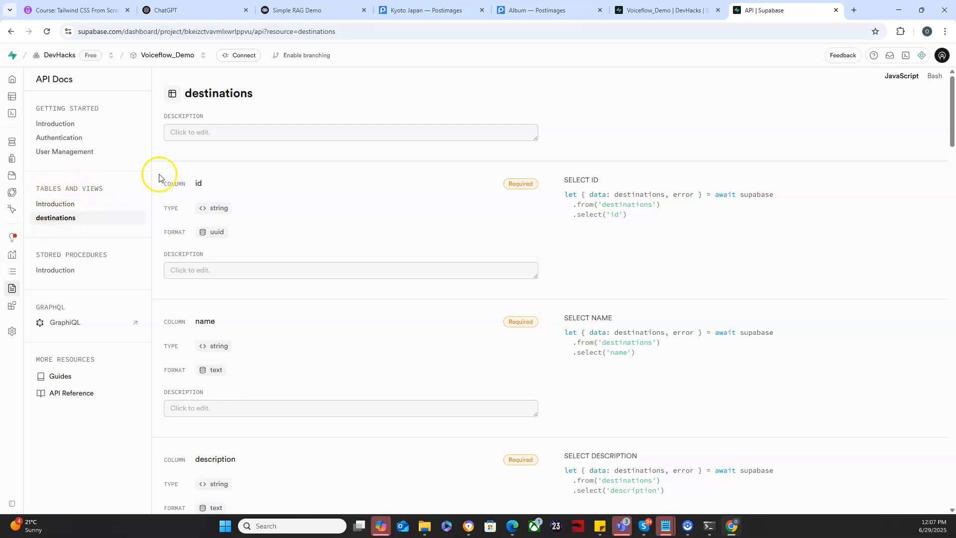
pyautogui.scroll(-1, 235, 185)
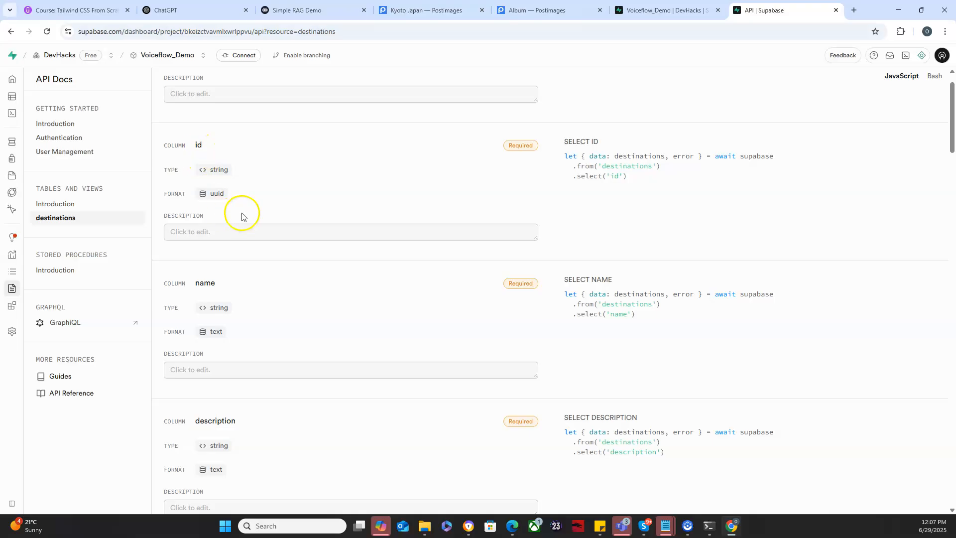
pyautogui.scroll(-2, 215, 188)
pyautogui.scroll(-2, 227, 255)
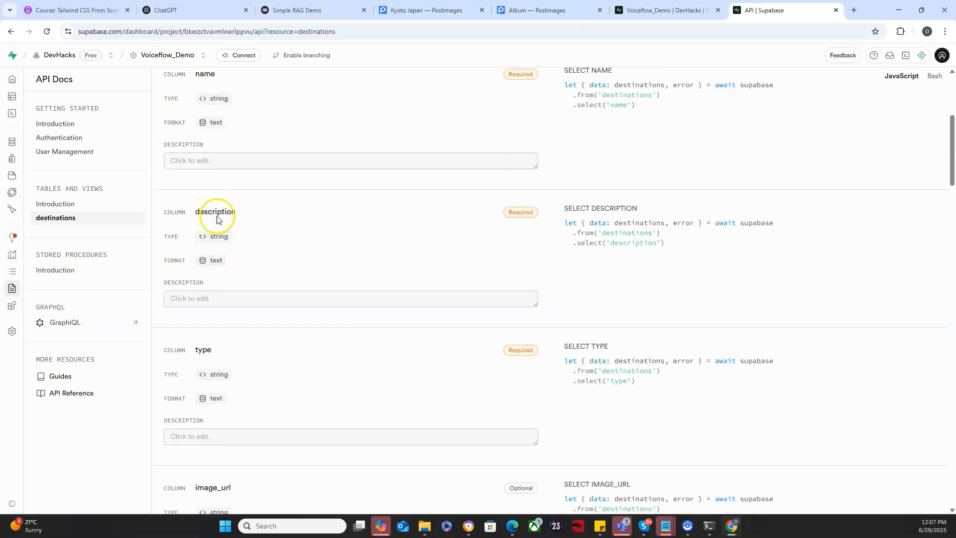
pyautogui.scroll(-2, 219, 249)
pyautogui.scroll(-3, 212, 377)
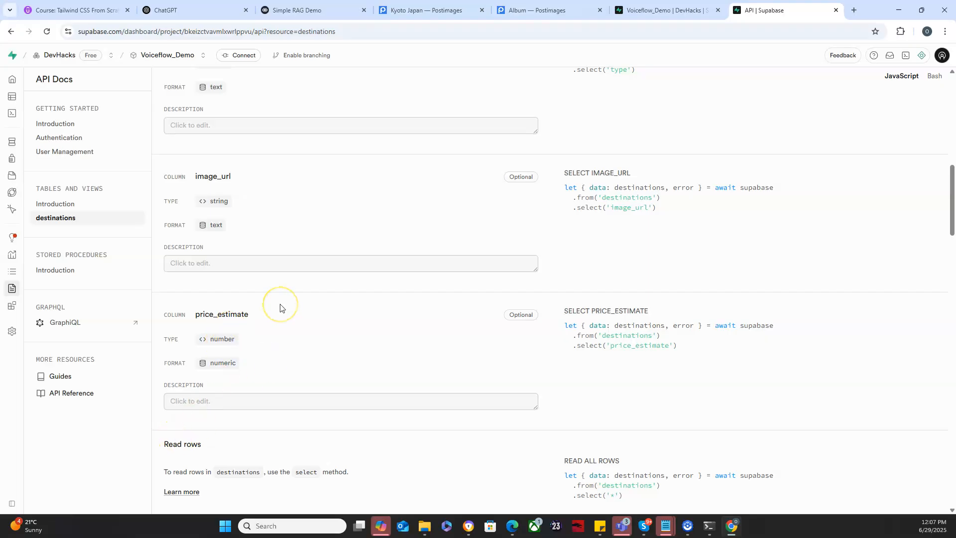
pyautogui.scroll(10, 280, 308)
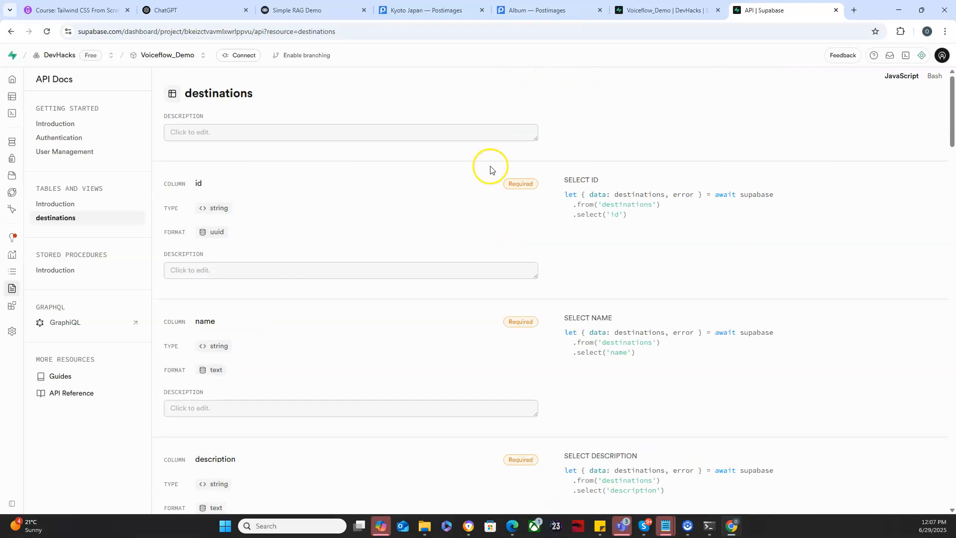
pyautogui.click(690, 13)
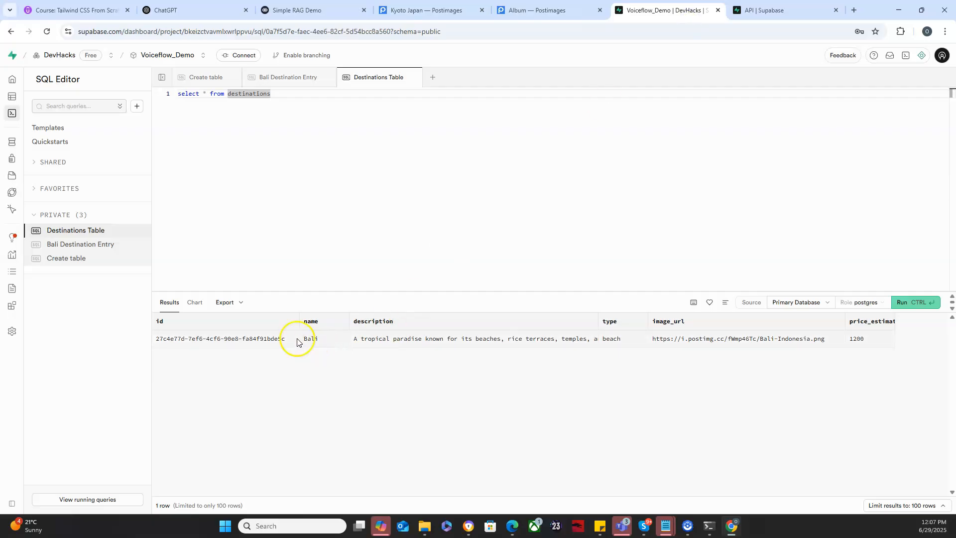
pyautogui.click(767, 10)
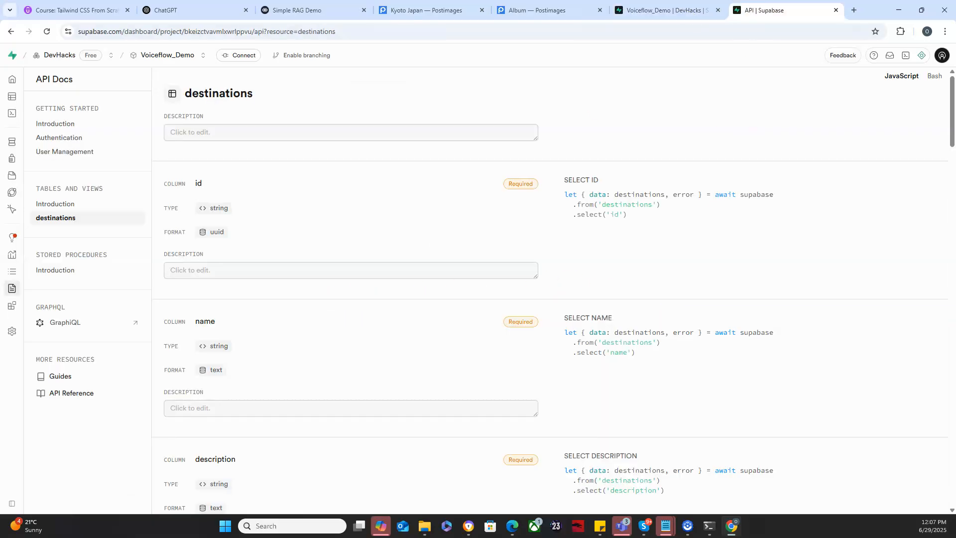
# - Examine the JavaScript examples for selecting columns and reading rows of the destinations table
pyautogui.scroll(-1, 470, 294)
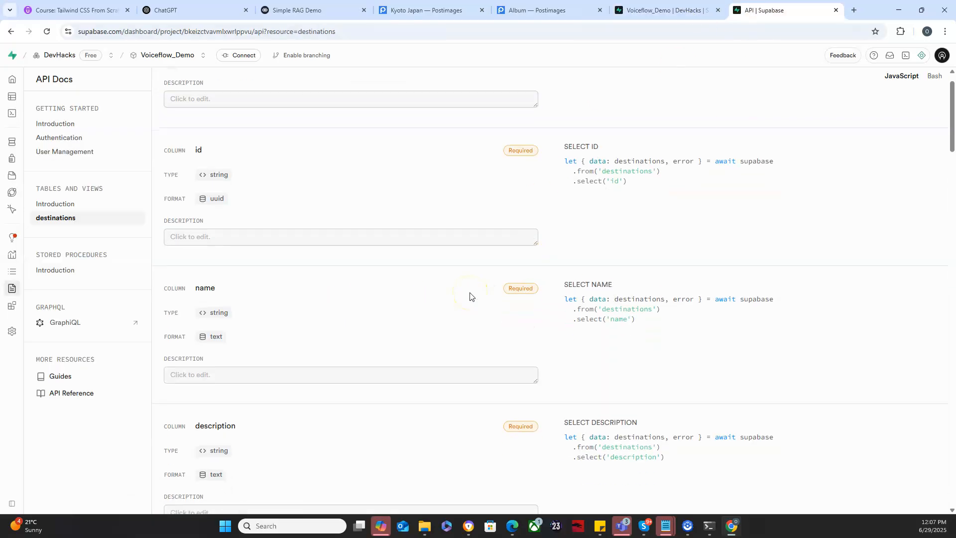
pyautogui.scroll(-8, 470, 296)
pyautogui.scroll(-7, 470, 296)
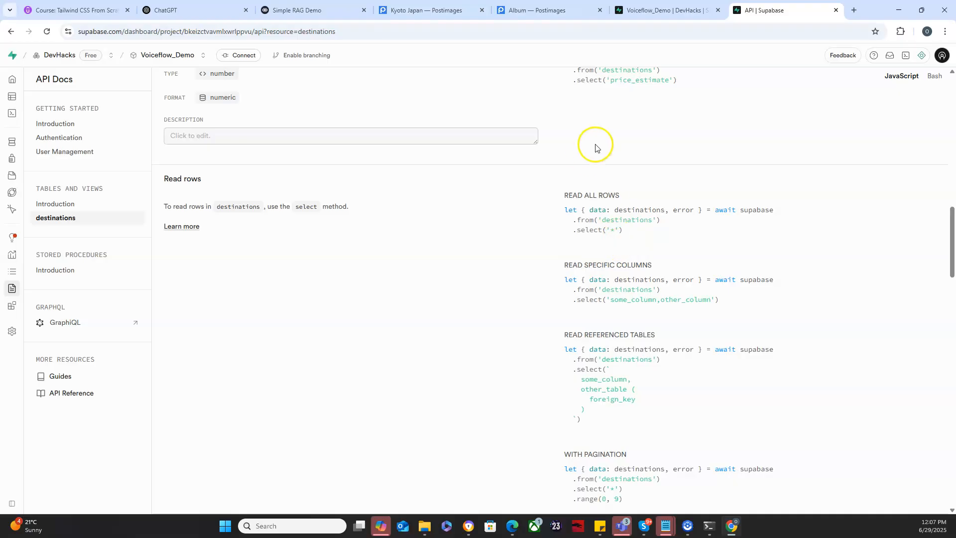
pyautogui.scroll(15, 631, 137)
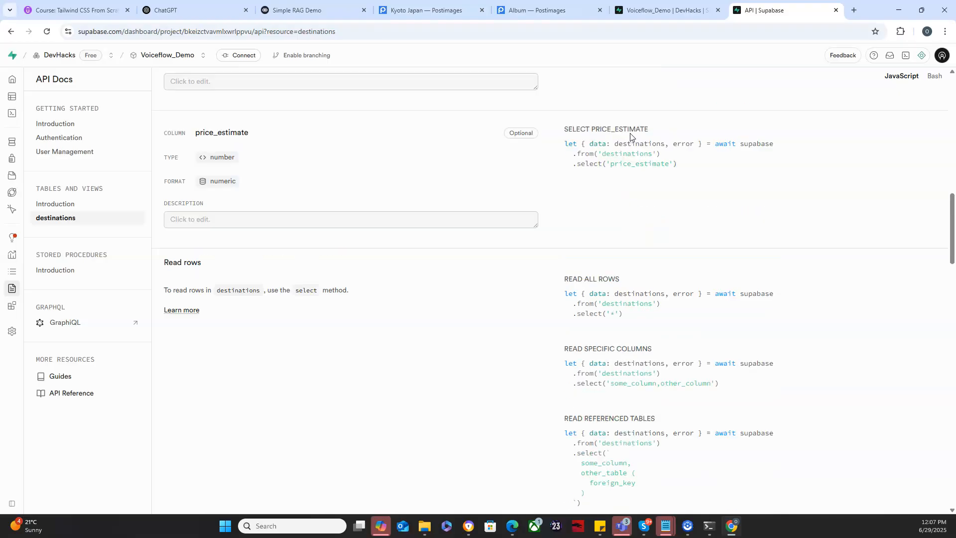
pyautogui.scroll(2, 630, 137)
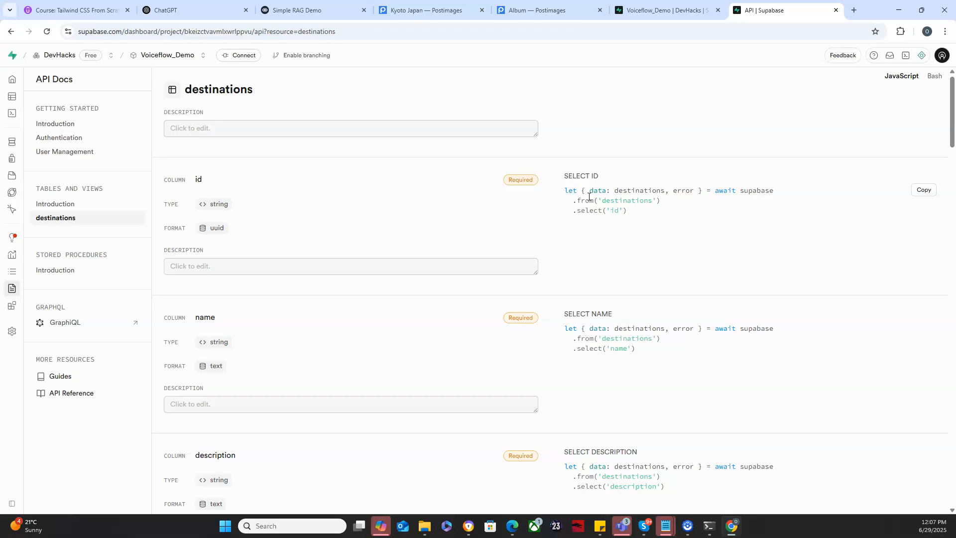
# - Switch the code examples to Bash and examine the SELECT ID request's URL, apikey and Authorization headers
pyautogui.click(932, 77)
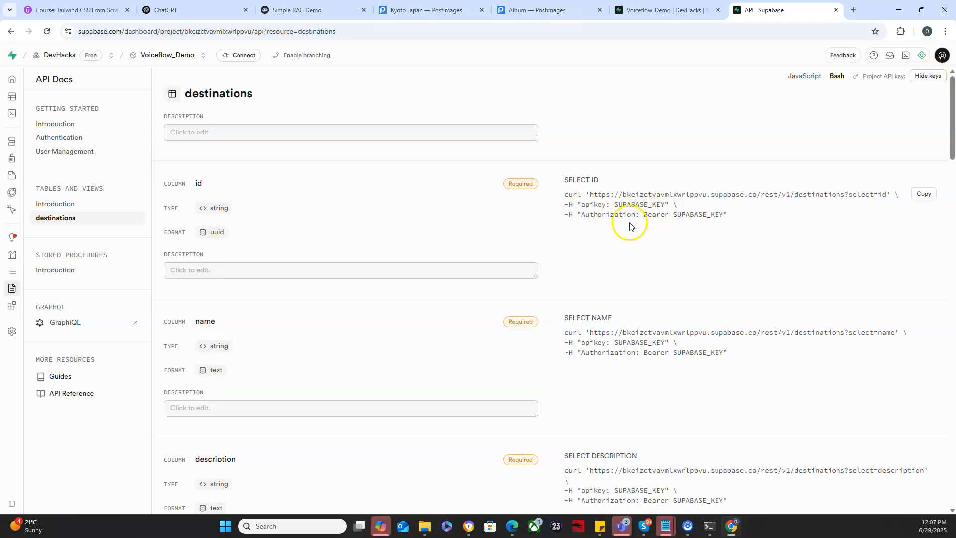
pyautogui.moveTo(570, 182); pyautogui.dragTo(771, 192)
pyautogui.click(608, 206)
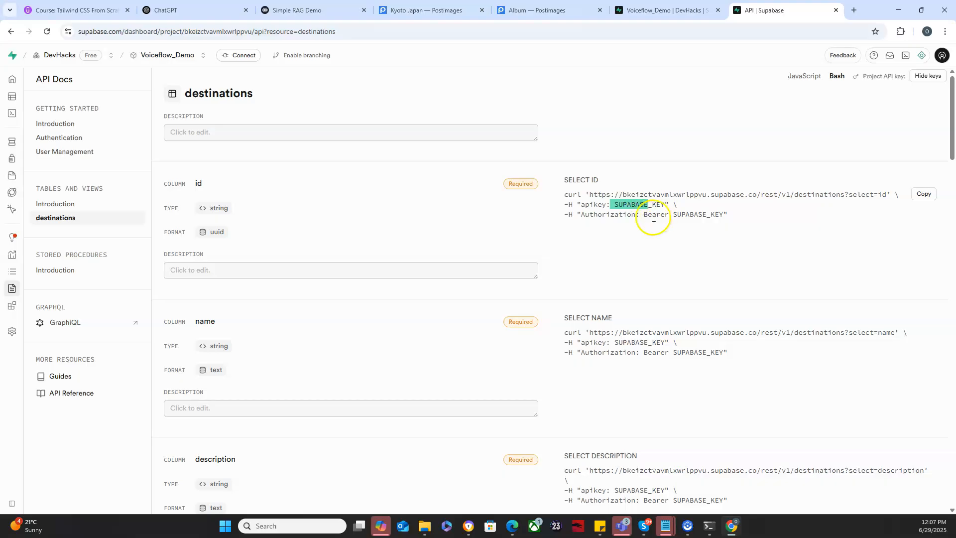
pyautogui.doubleClick(614, 215)
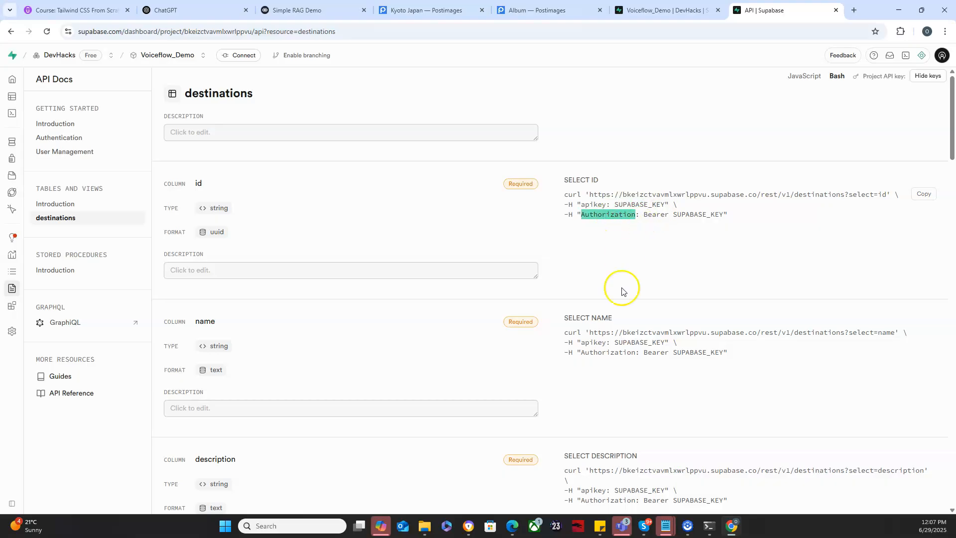
# - Examine the URL of the READ ALL ROWS curl request and the bearer key placeholder in the SELECT ID request
pyautogui.scroll(-3, 622, 292)
pyautogui.scroll(-8, 615, 255)
pyautogui.scroll(-5, 616, 255)
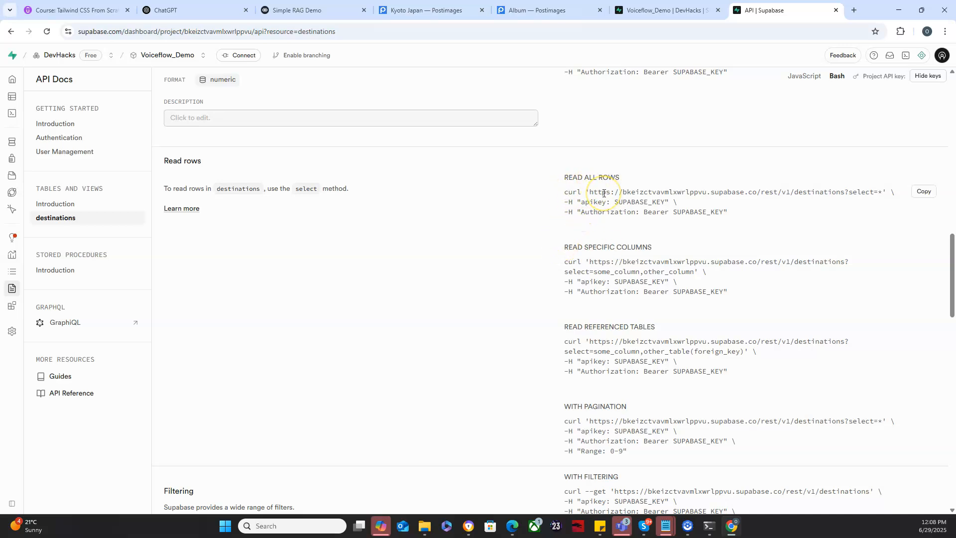
pyautogui.moveTo(589, 193); pyautogui.dragTo(820, 183)
pyautogui.scroll(12, 633, 249)
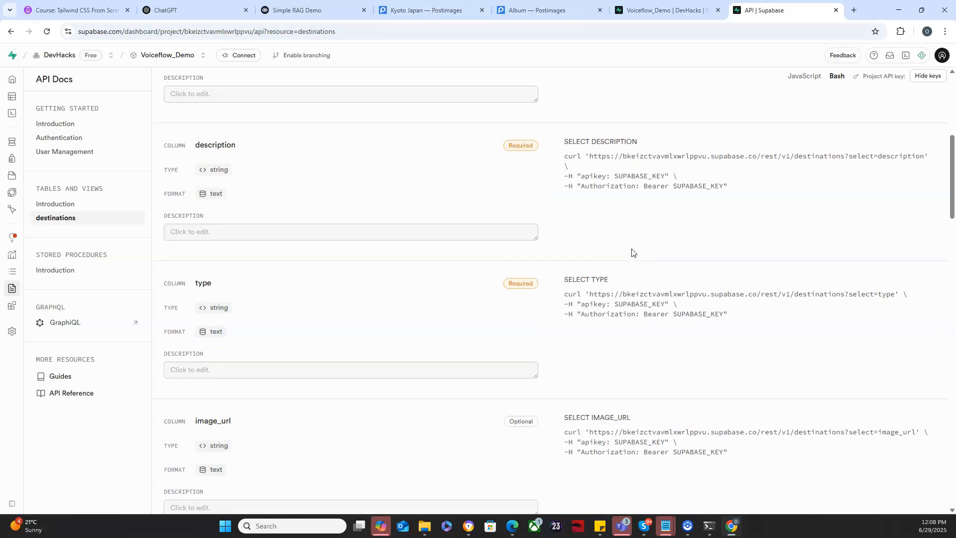
pyautogui.scroll(5, 633, 249)
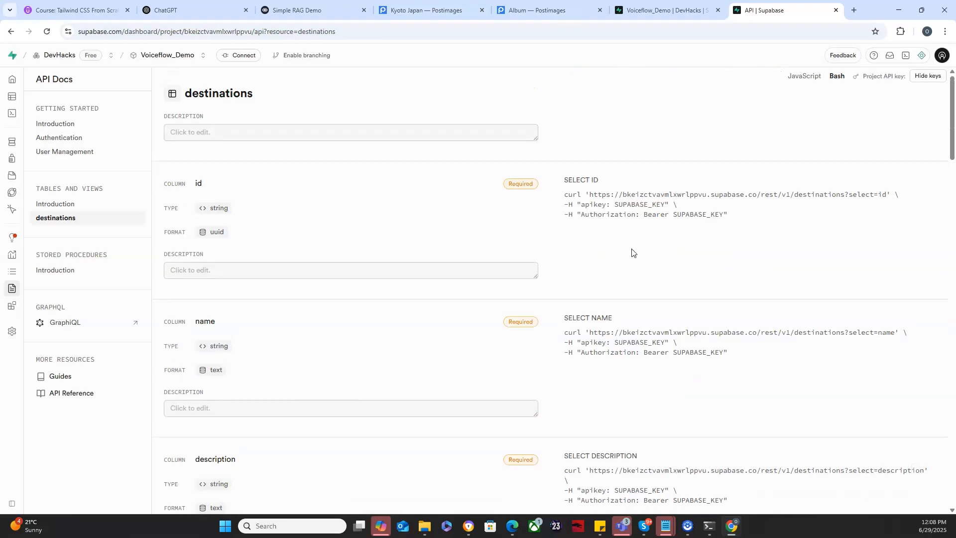
pyautogui.doubleClick(690, 216)
pyautogui.click(690, 215)
# - Open the API settings from the docs introduction in a new tab, go to API Keys and copy the anon public key
pyautogui.click(68, 124)
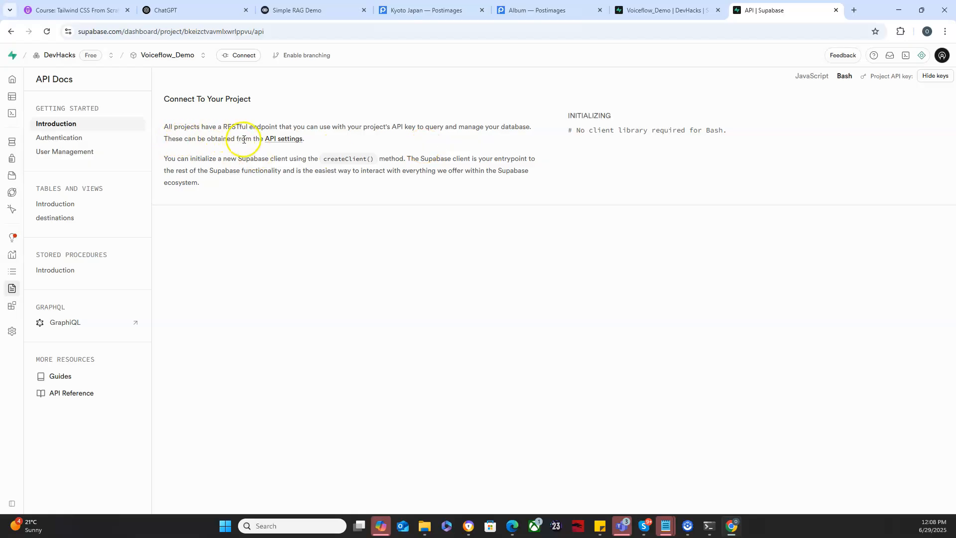
pyautogui.rightClick(288, 144)
pyautogui.click(308, 155)
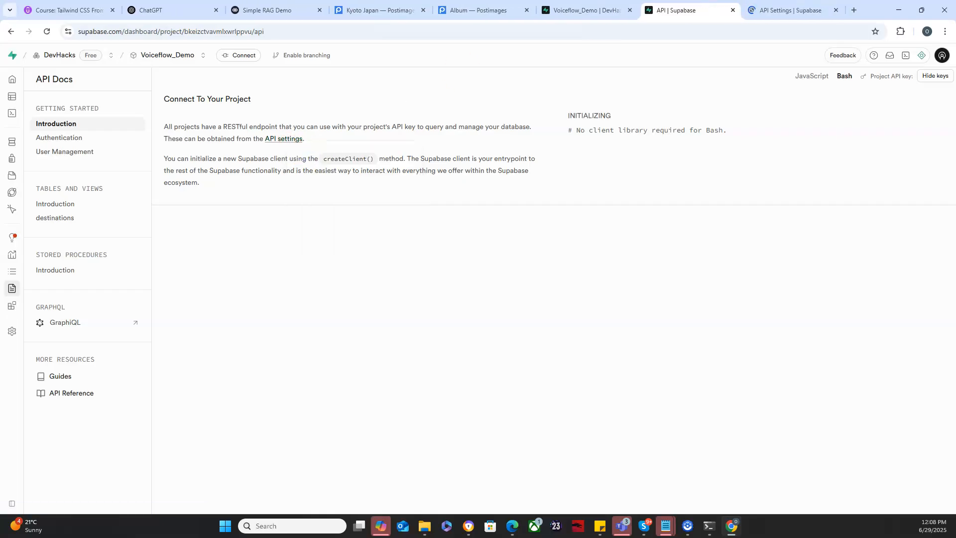
pyautogui.click(769, 10)
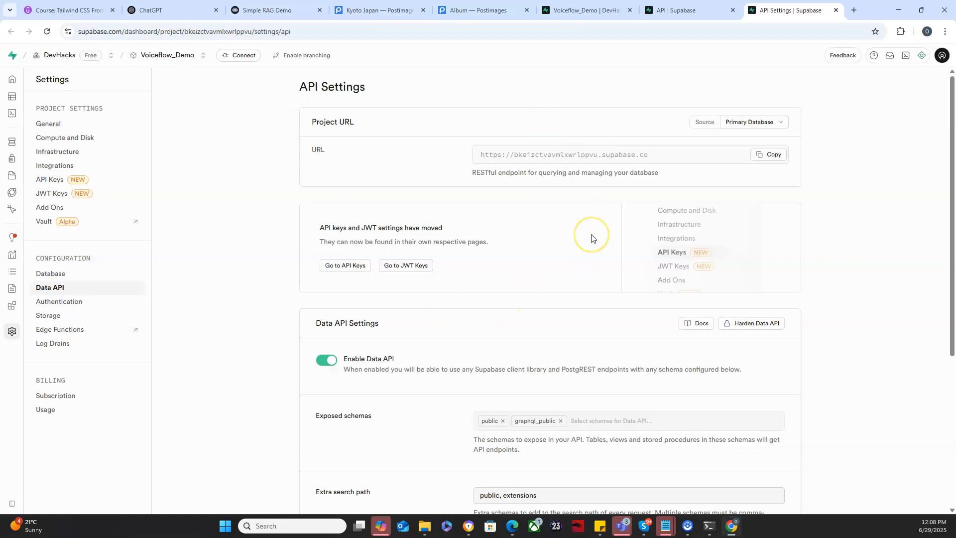
pyautogui.scroll(-1, 591, 237)
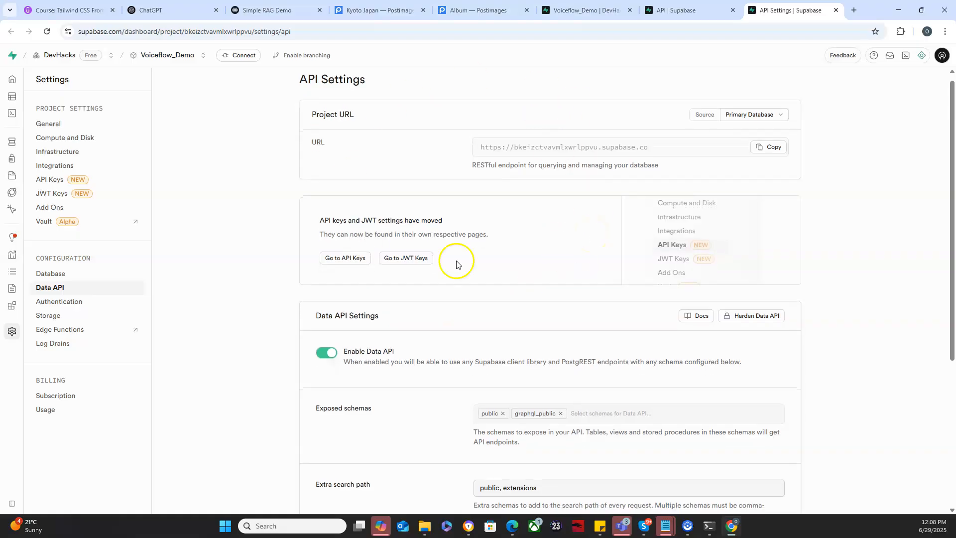
pyautogui.click(348, 267)
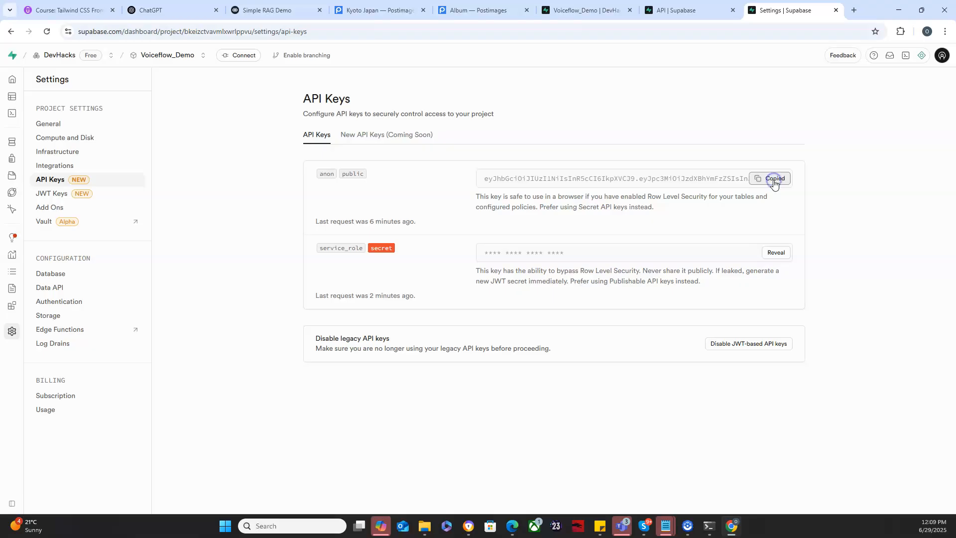
# - Return to the destinations table's API docs and copy the URL from the READ ALL ROWS curl example
pyautogui.click(667, 12)
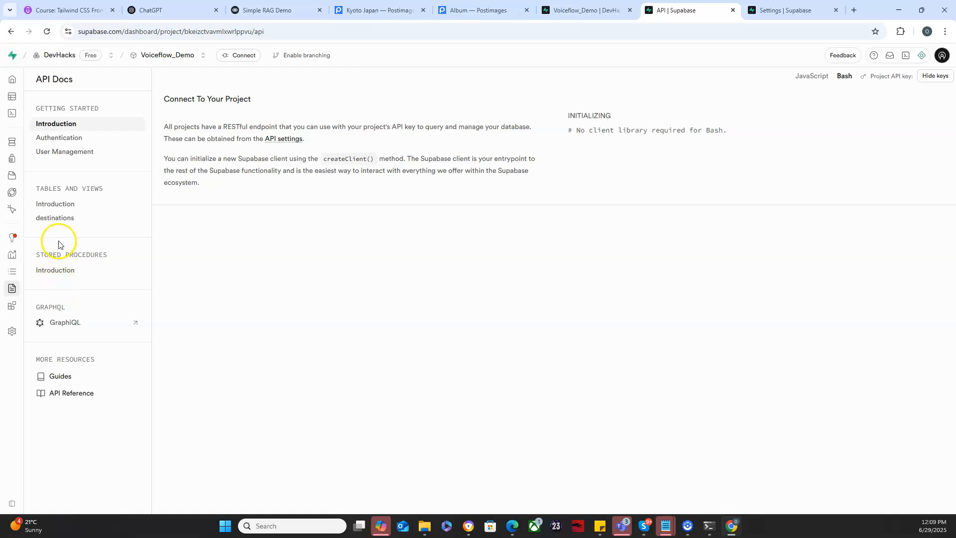
pyautogui.click(60, 222)
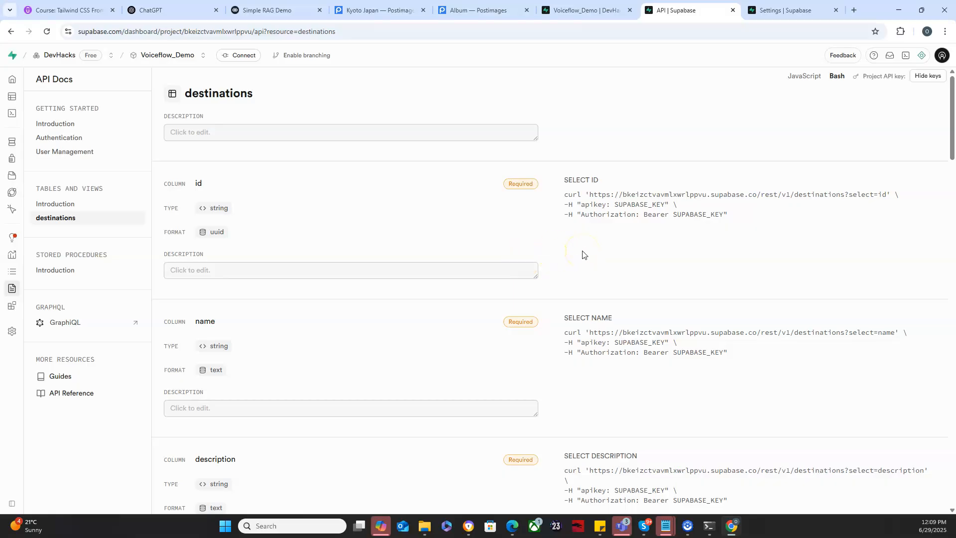
pyautogui.scroll(-4, 582, 255)
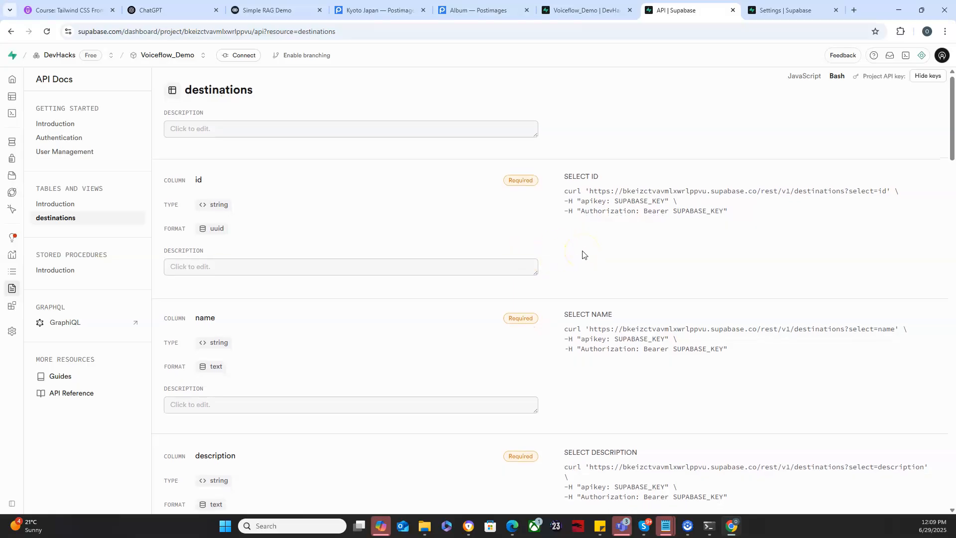
pyautogui.scroll(-10, 583, 254)
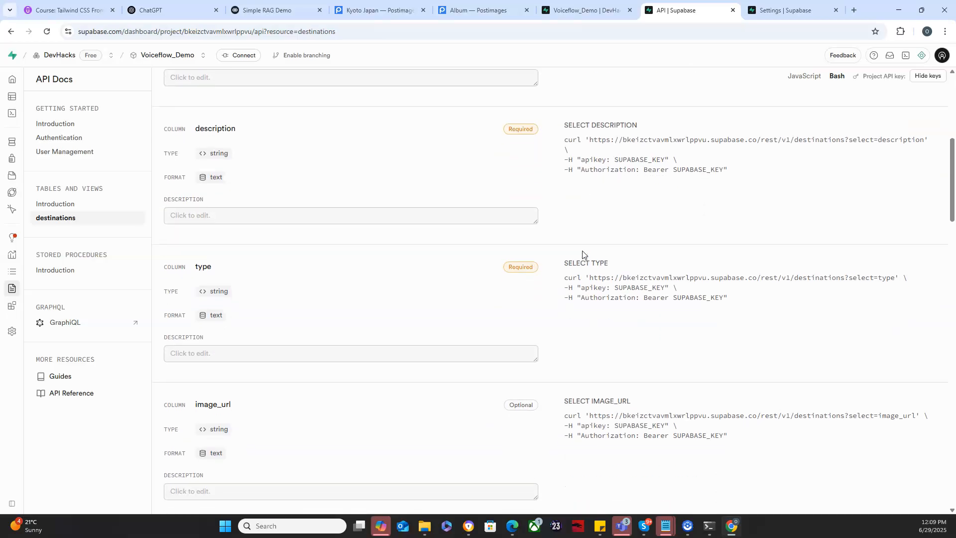
pyautogui.scroll(-1, 583, 254)
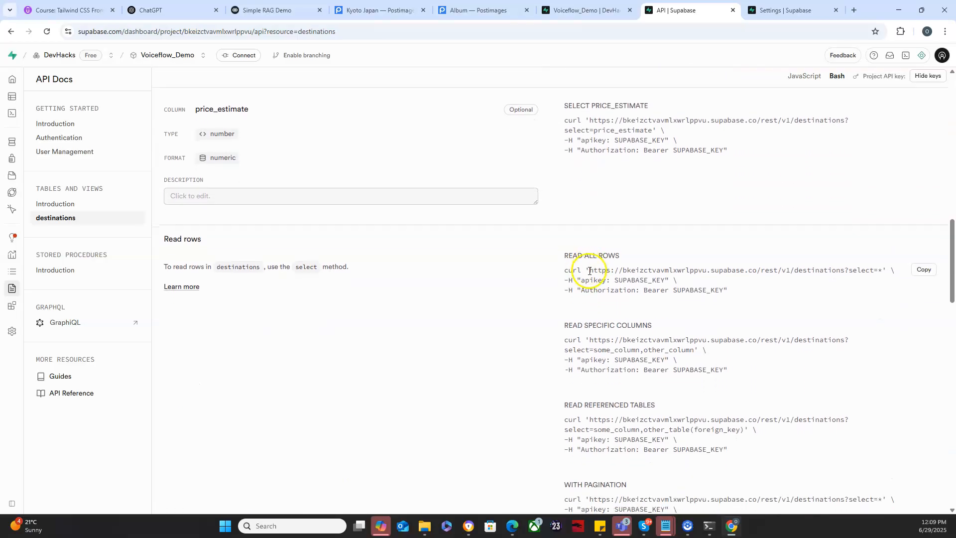
pyautogui.moveTo(589, 271); pyautogui.dragTo(875, 270)
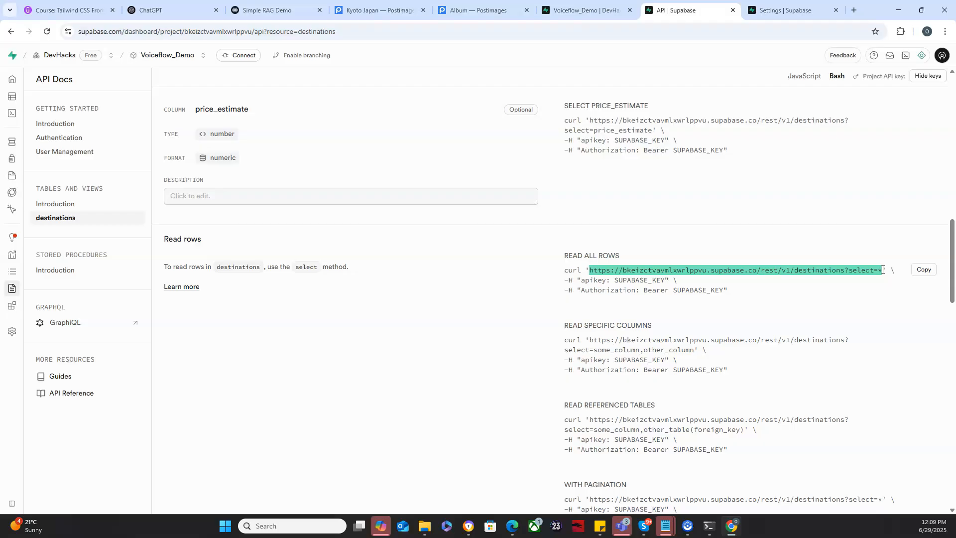
pyautogui.click(883, 270)
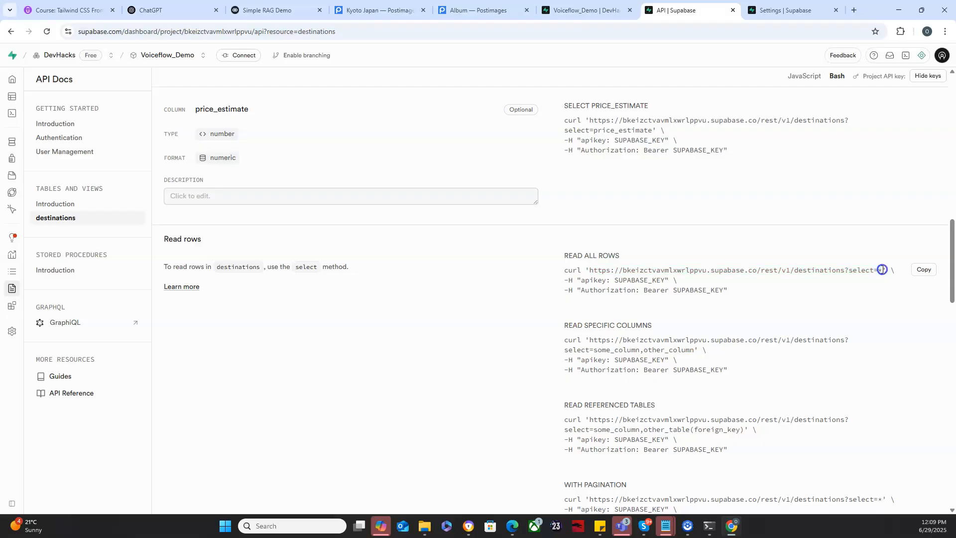
pyautogui.click(275, 9)
pyautogui.moveTo(145, 334); pyautogui.dragTo(201, 269)
pyautogui.moveTo(50, 170)
pyautogui.moveTo(52, 199)
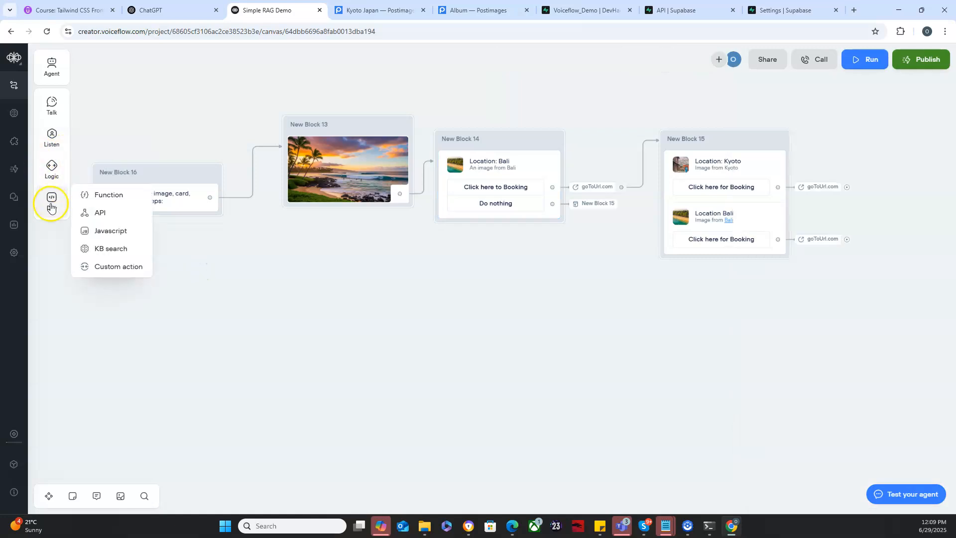
pyautogui.moveTo(92, 214); pyautogui.dragTo(251, 318)
pyautogui.click(250, 353)
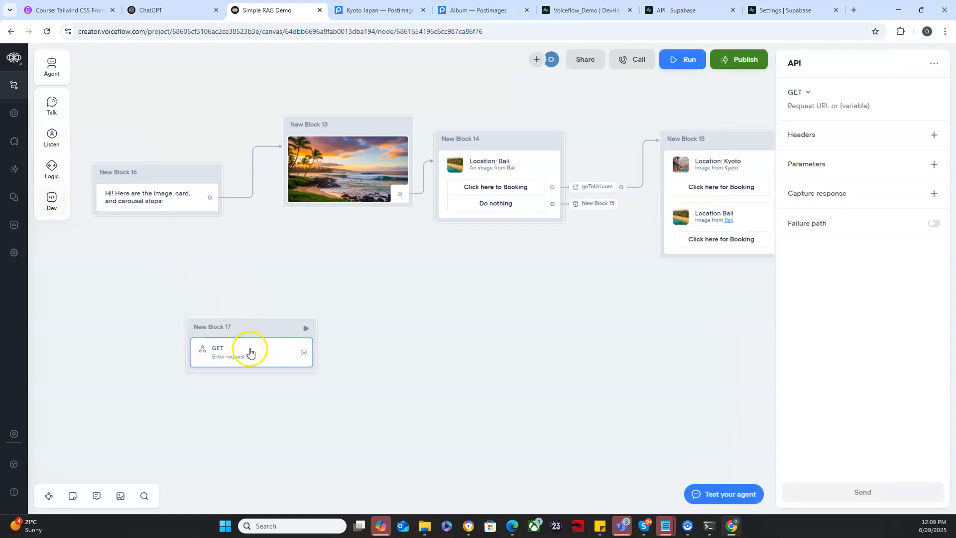
pyautogui.click(816, 106)
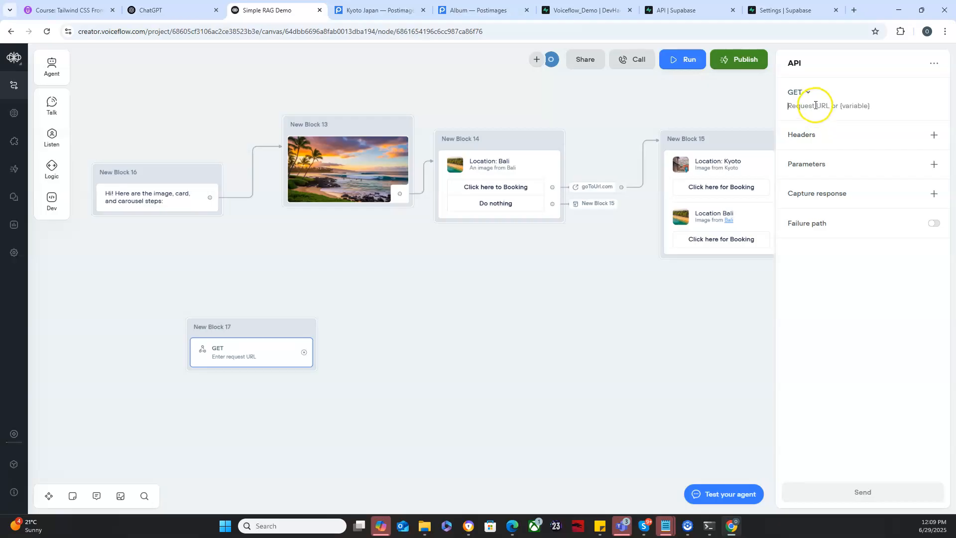
pyautogui.write('https://bkeizctvavmlxwrlppvu.supabase.co/rest/v1/destinations?select=*')
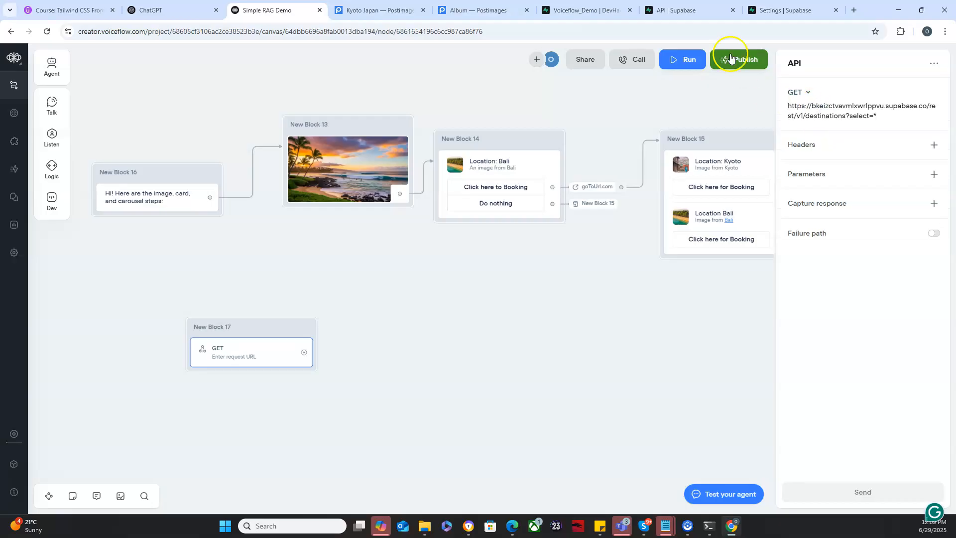
# - Copy the apikey header name from the Supabase READ ALL ROWS example, reload Voiceflow and add a header named apikey to the GET request
pyautogui.click(670, 10)
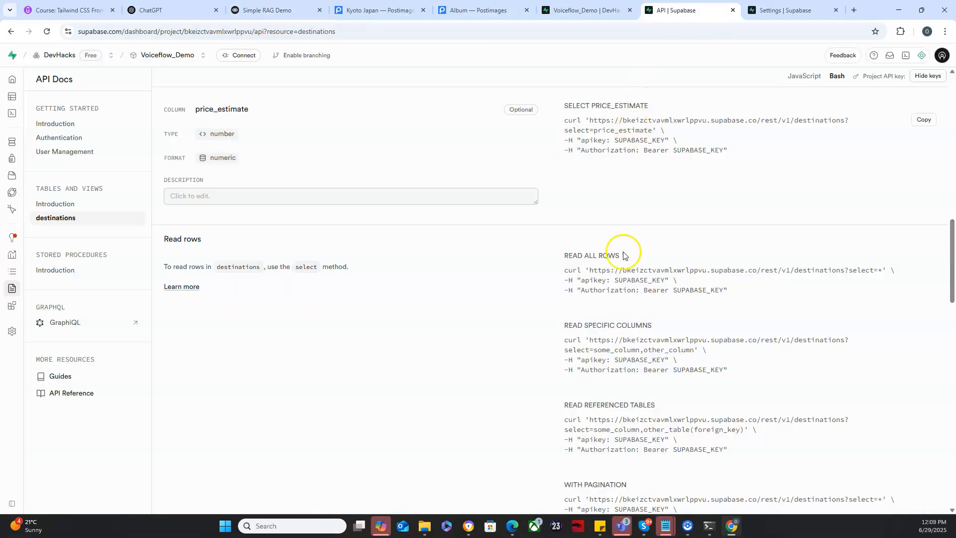
pyautogui.doubleClick(584, 281)
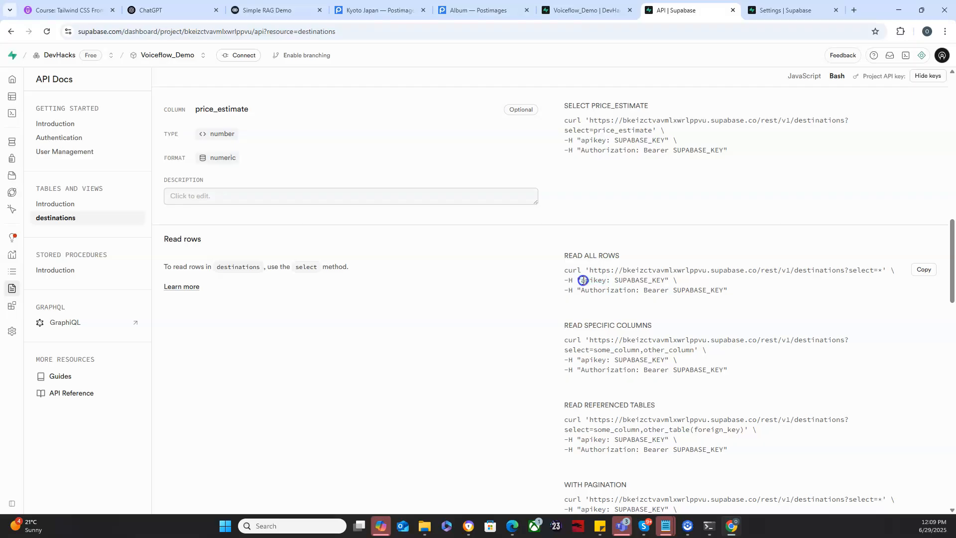
pyautogui.click(284, 10)
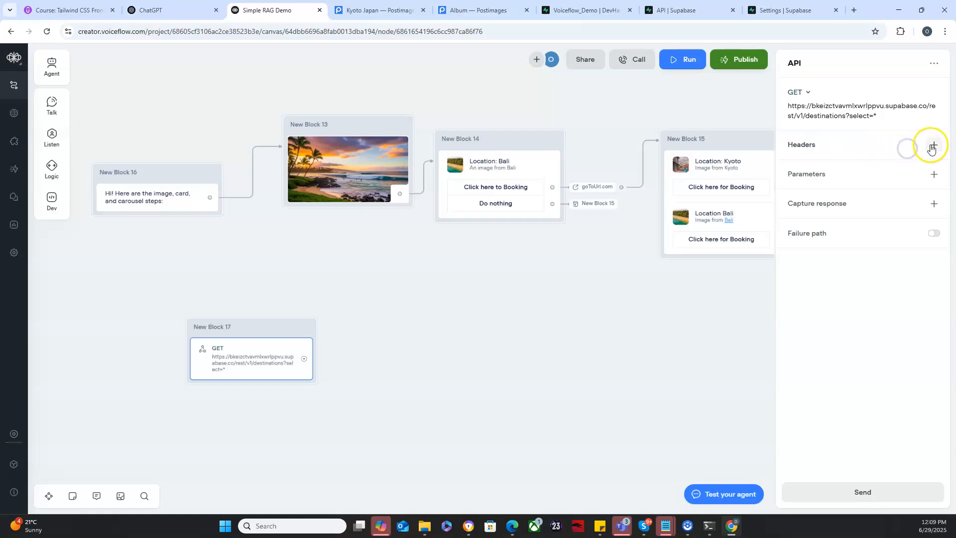
pyautogui.click(49, 32)
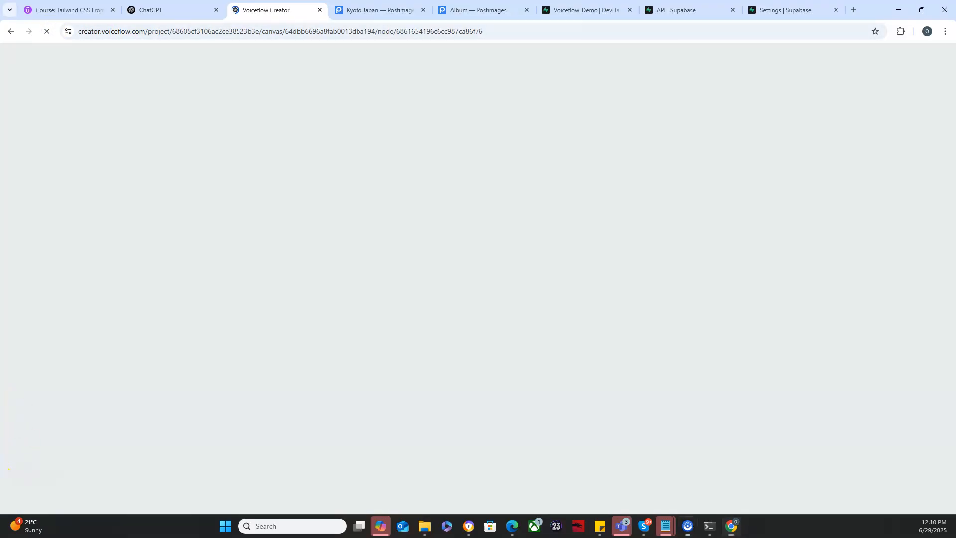
pyautogui.click(829, 165)
pyautogui.click(708, 188)
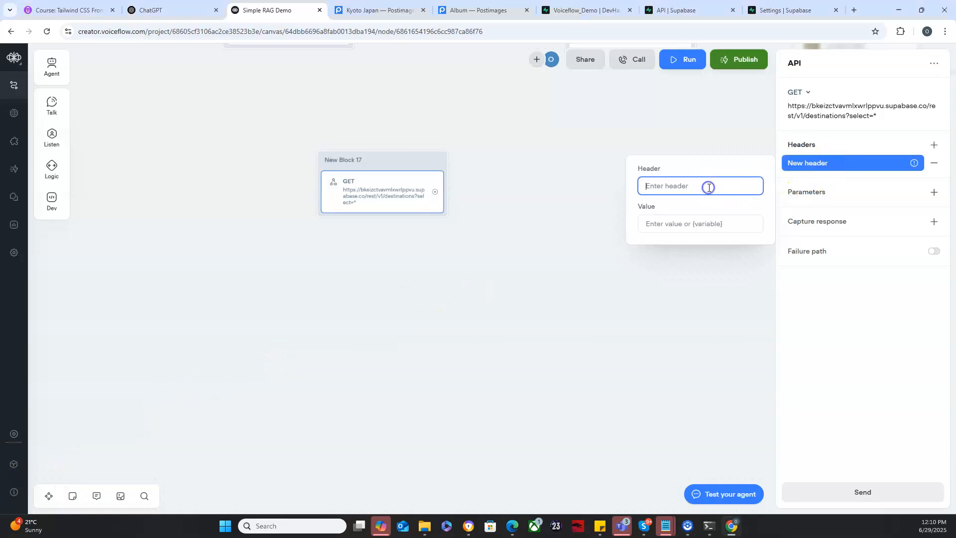
pyautogui.click(693, 217)
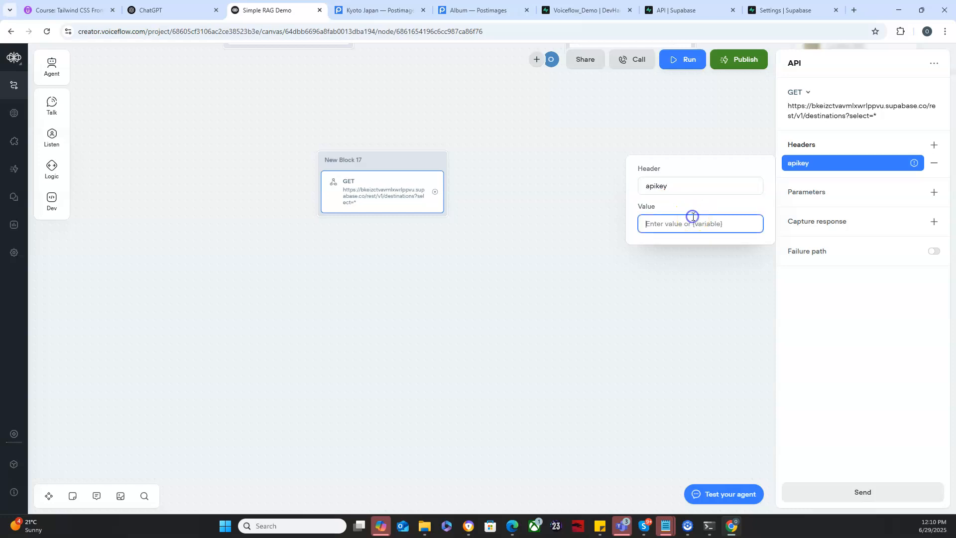
# - Copy the anon public key from the Supabase API Keys settings again and paste the API key as the Voiceflow apikey header's value
pyautogui.press('super+v')
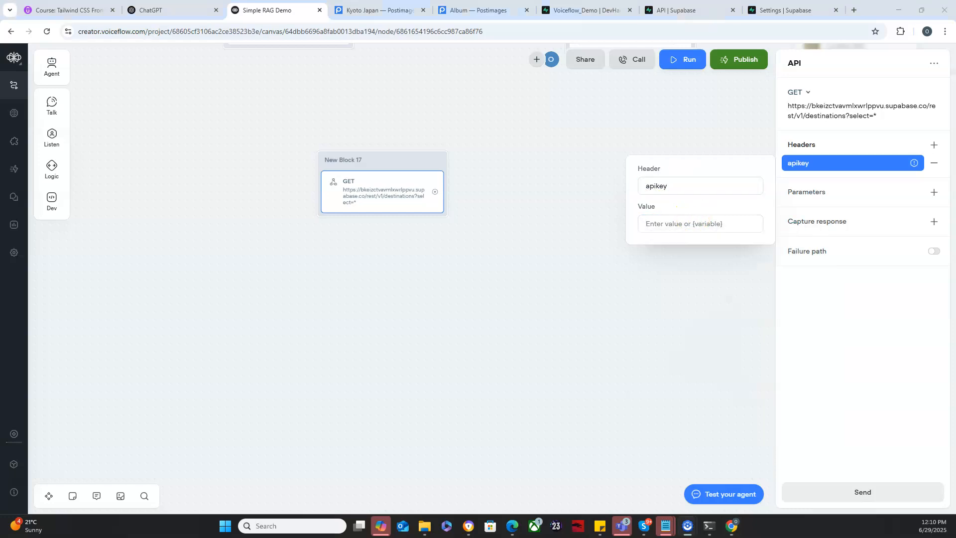
pyautogui.click(698, 9)
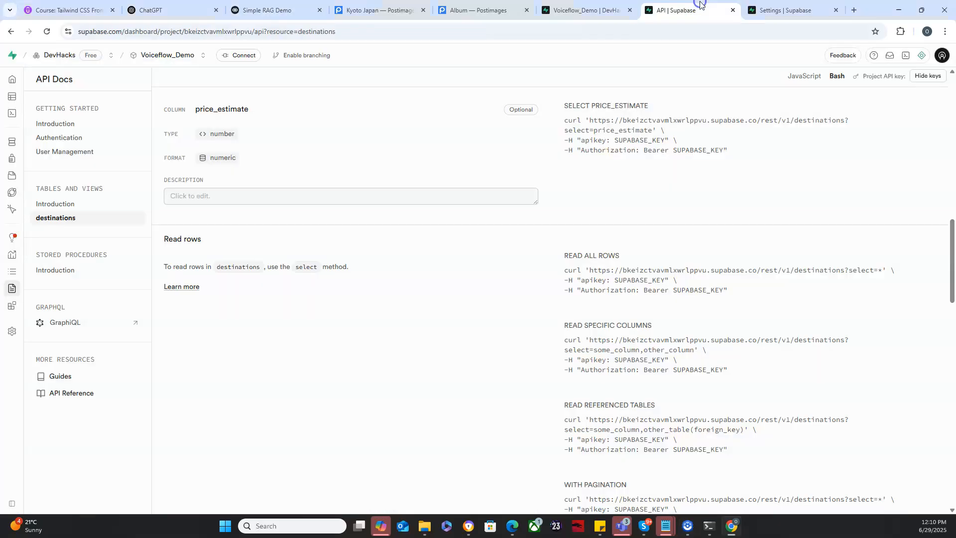
pyautogui.click(767, 6)
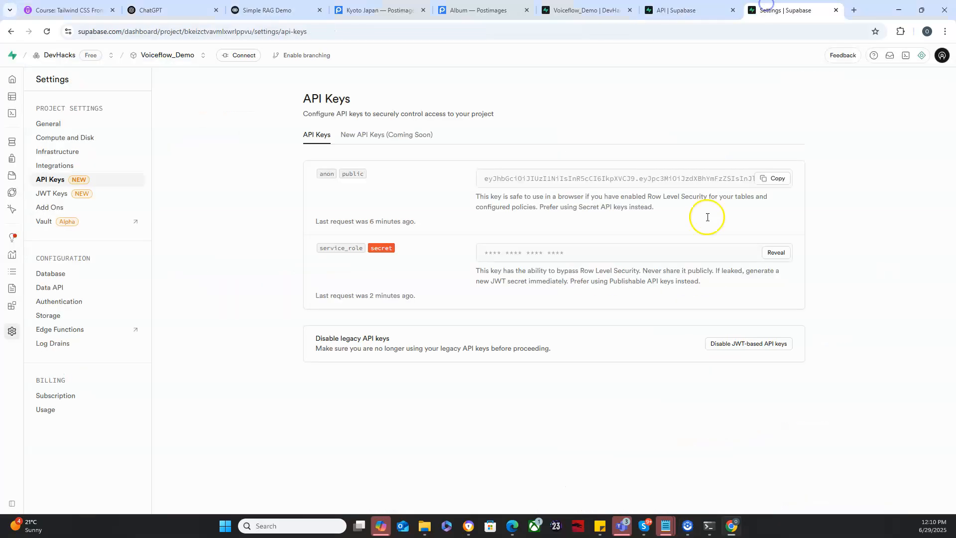
pyautogui.click(779, 179)
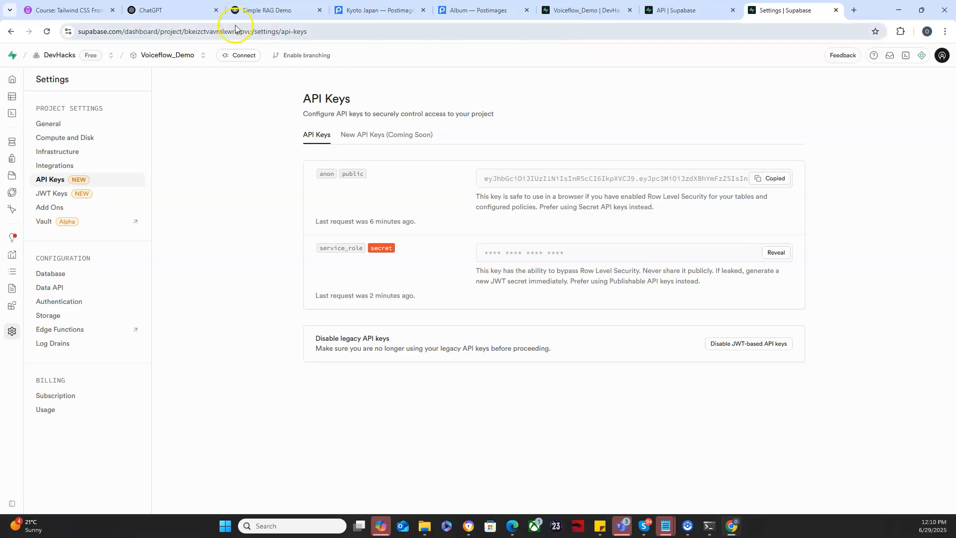
pyautogui.click(267, 9)
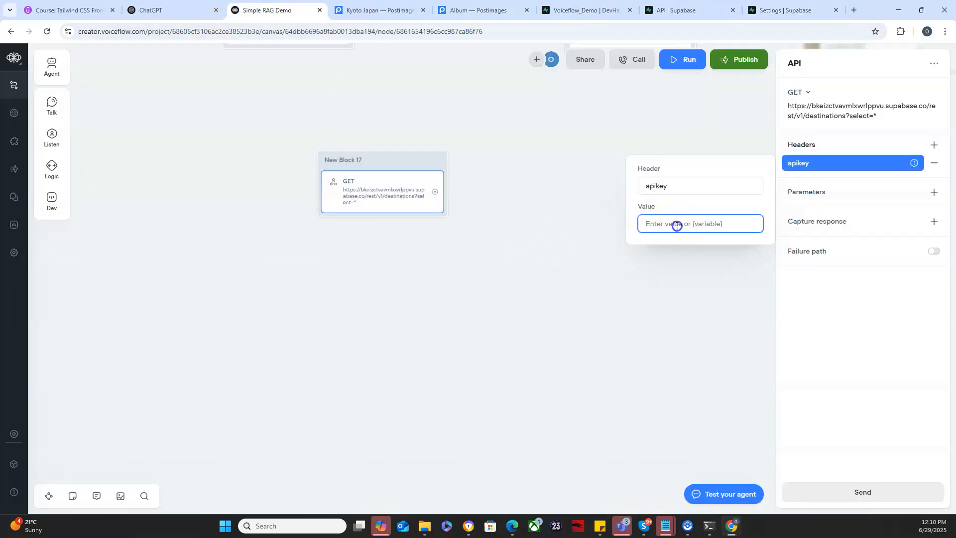
pyautogui.hotkey('ctrl', 'v')
# - Add a second request header named Authorization, checking the header name against the Supabase docs
pyautogui.click(726, 323)
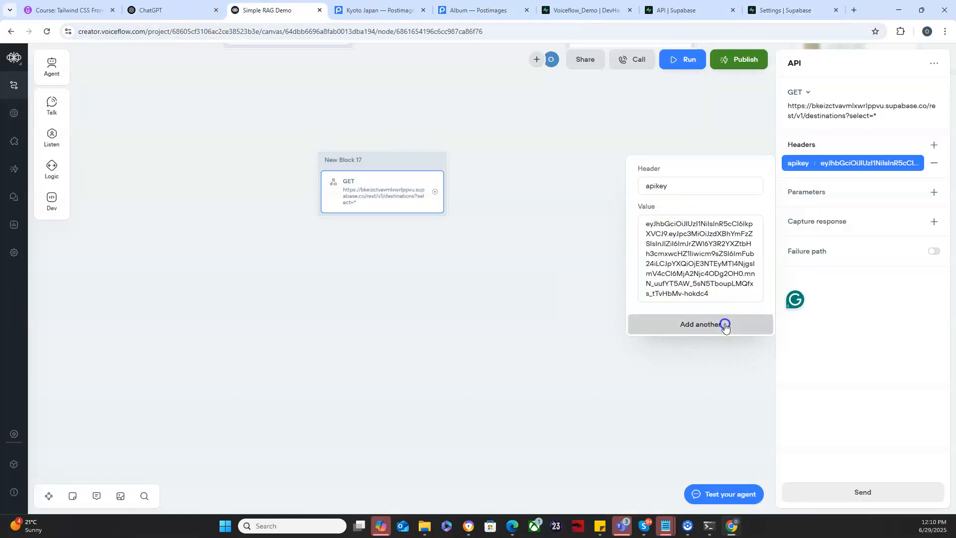
pyautogui.click(670, 10)
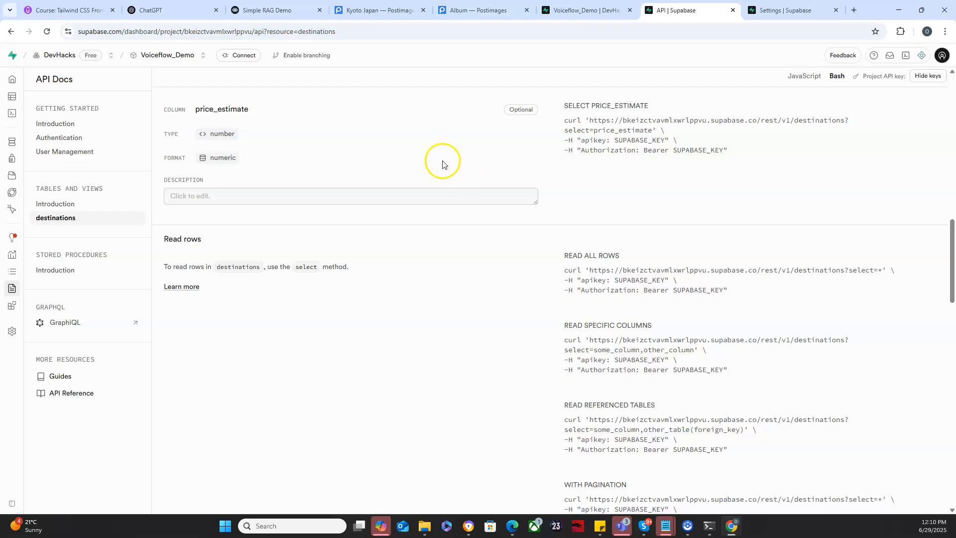
pyautogui.click(260, 5)
pyautogui.click(658, 186)
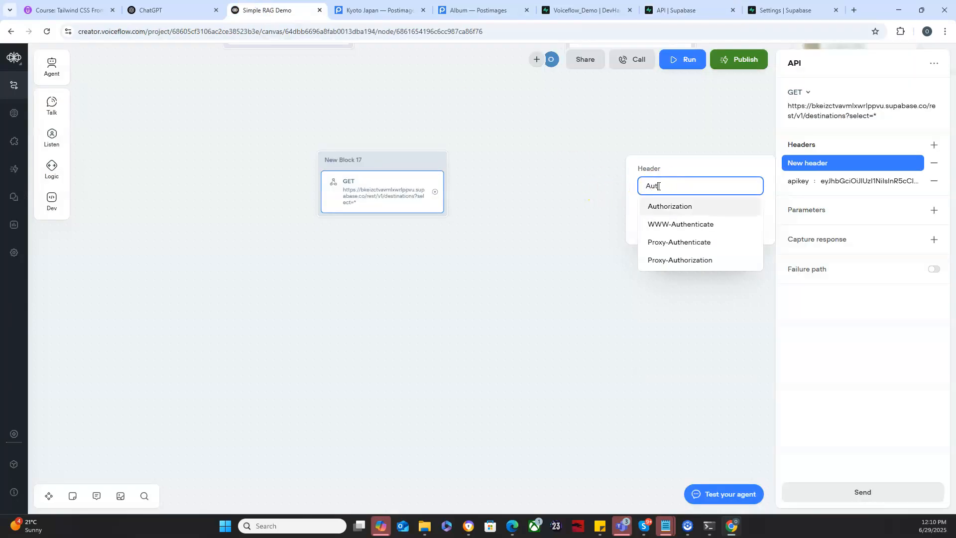
pyautogui.click(677, 212)
pyautogui.click(673, 223)
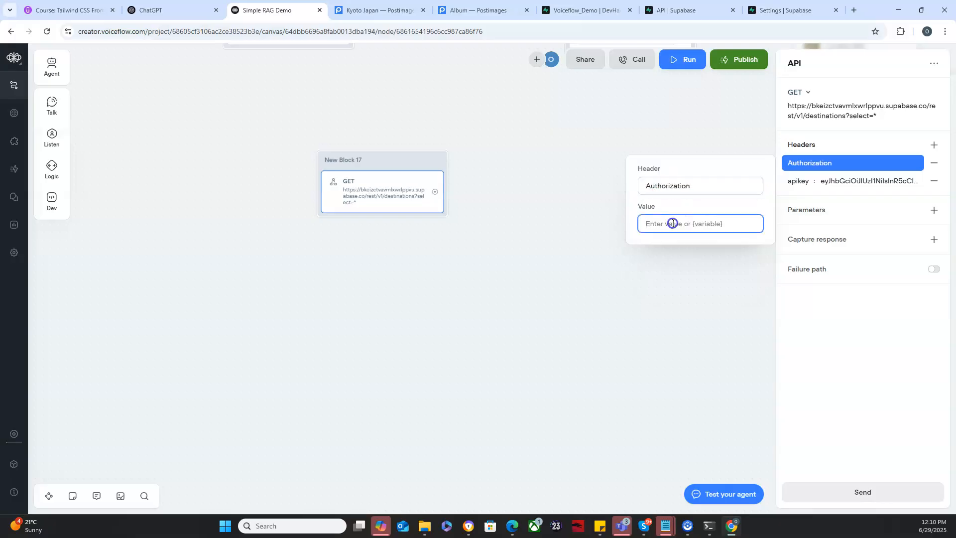
# - Check the Supabase example, set the Authorization value to Bearer plus a space and the anon API key, and send the test request
pyautogui.click(681, 9)
pyautogui.click(690, 287)
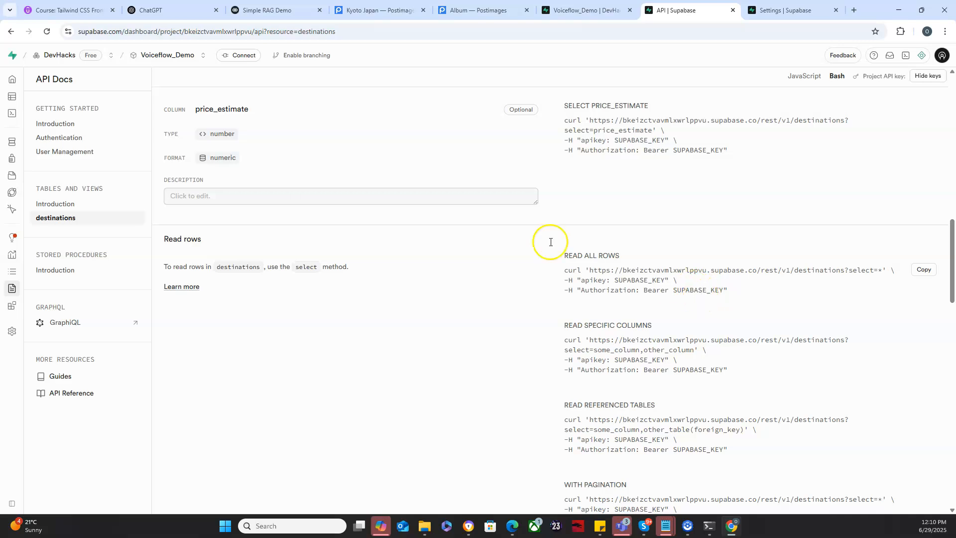
pyautogui.click(300, 7)
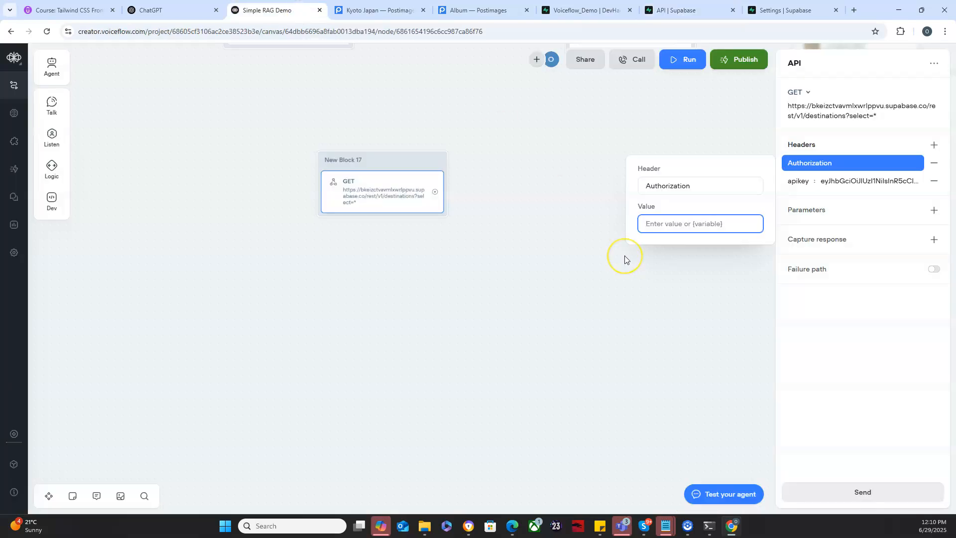
pyautogui.write('Bea')
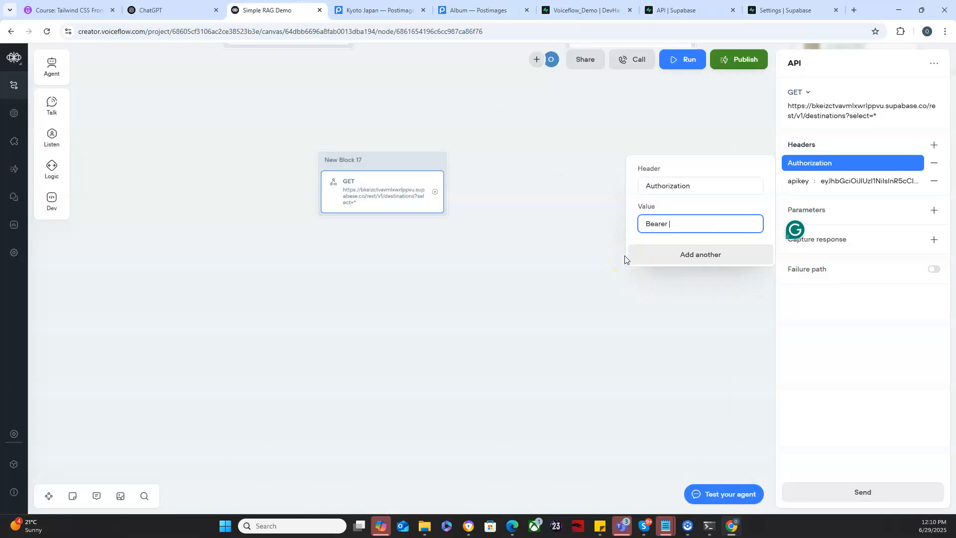
pyautogui.write('rer')
pyautogui.hotkey('ctrl', 'v')
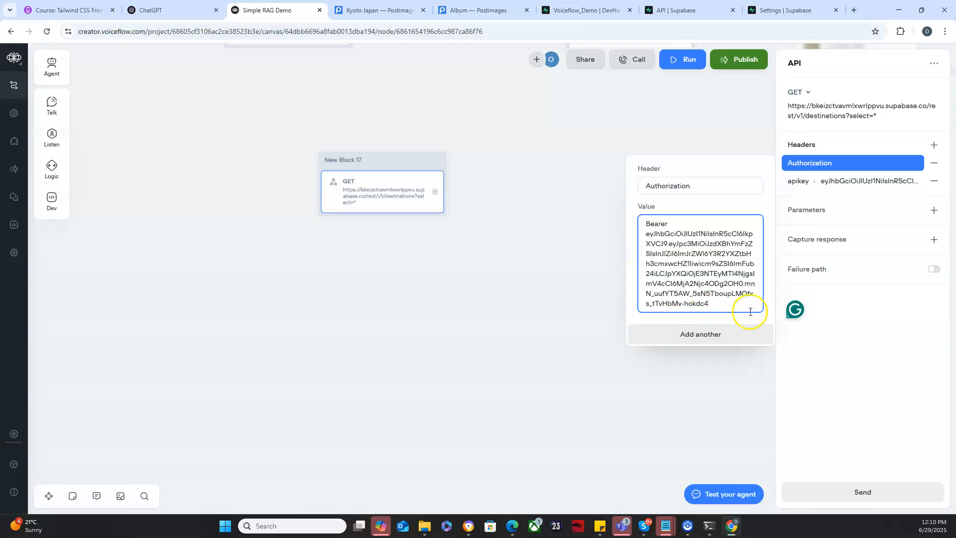
pyautogui.click(827, 364)
pyautogui.click(860, 492)
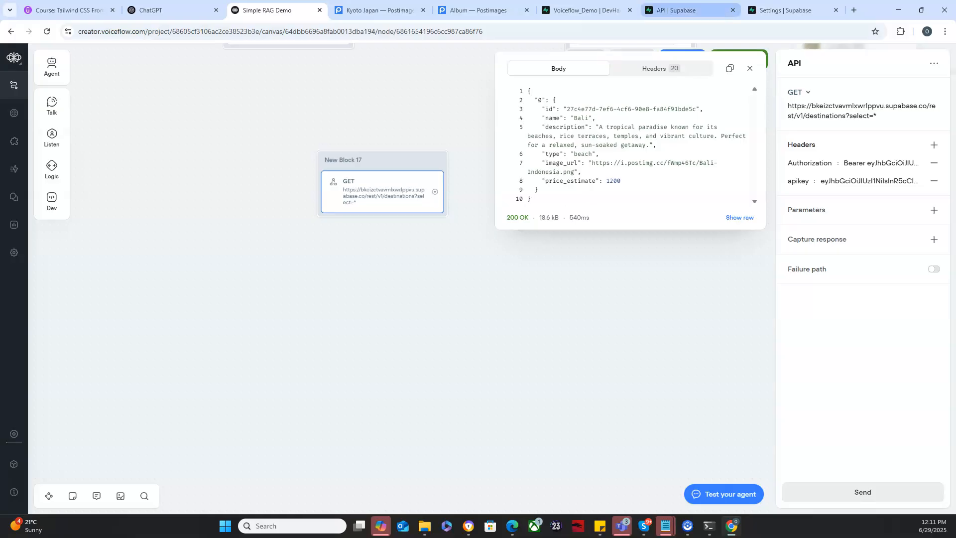
# - Examine the column, read-rows, pagination and filtering curl examples in the Supabase docs for the destinations table
pyautogui.click(673, 5)
pyautogui.scroll(10, 642, 172)
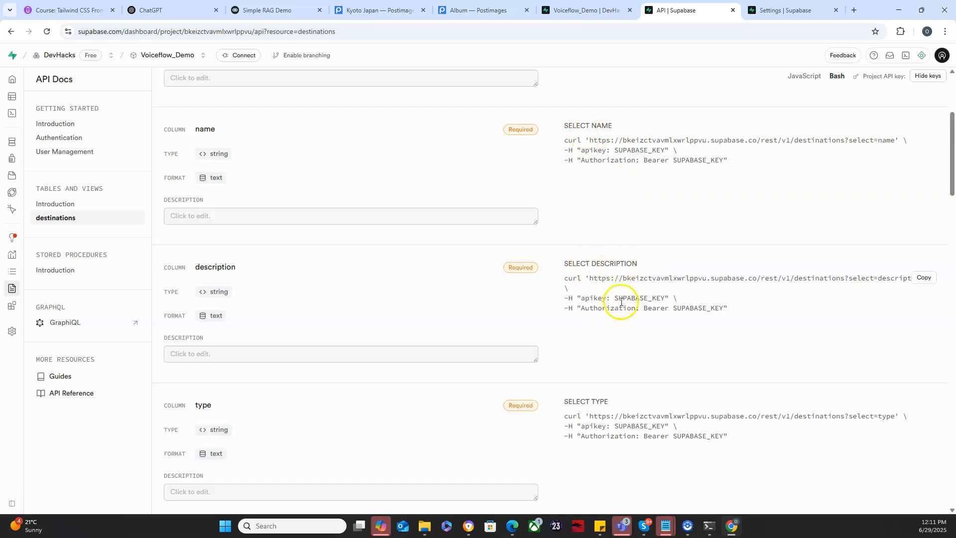
pyautogui.scroll(-5, 623, 302)
pyautogui.scroll(-7, 621, 301)
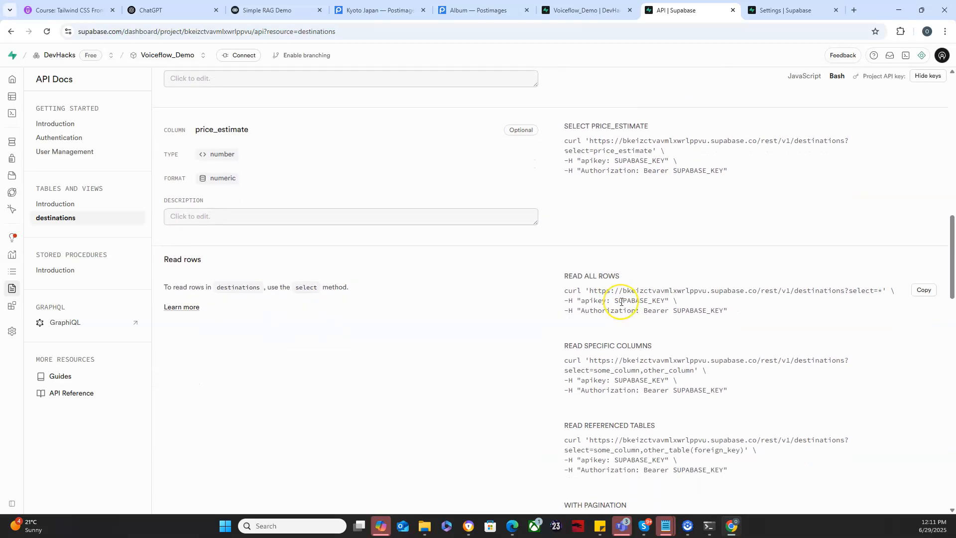
pyautogui.scroll(-4, 621, 302)
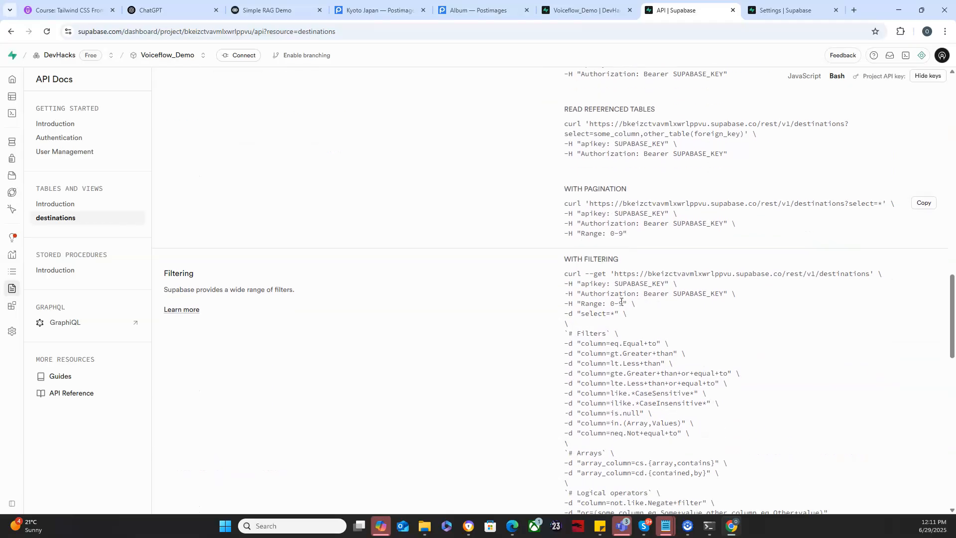
pyautogui.scroll(1, 621, 302)
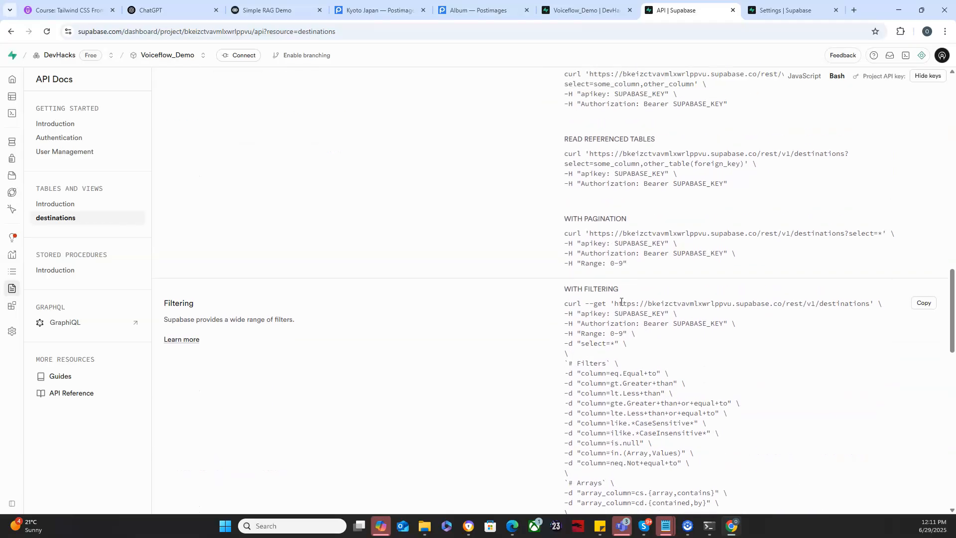